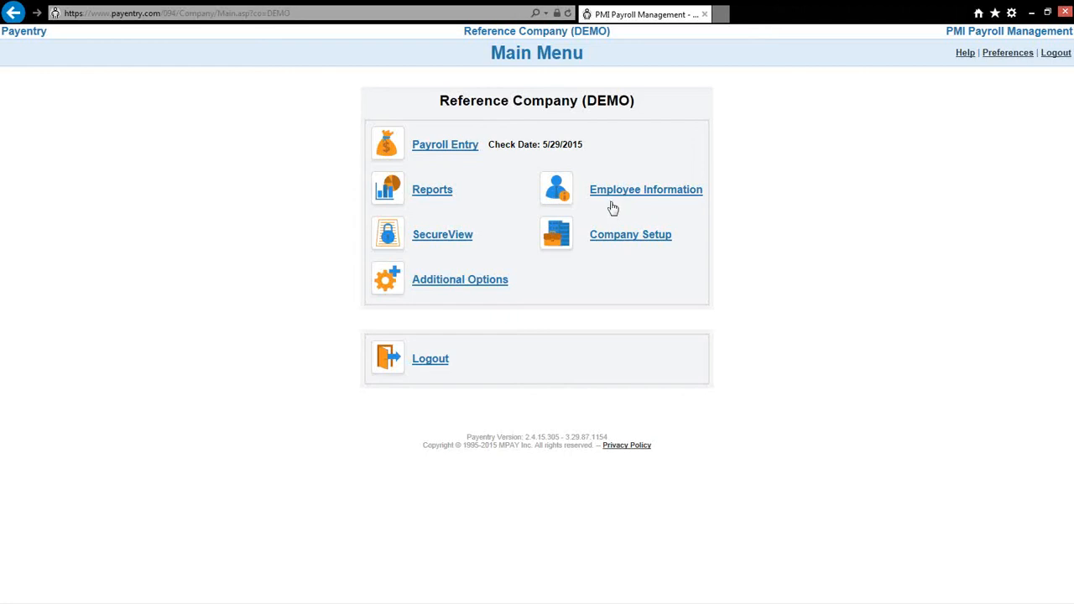
Step: Open the employee information list, filter it to show all employees, and restore the filter to Active
left_click(611, 192)
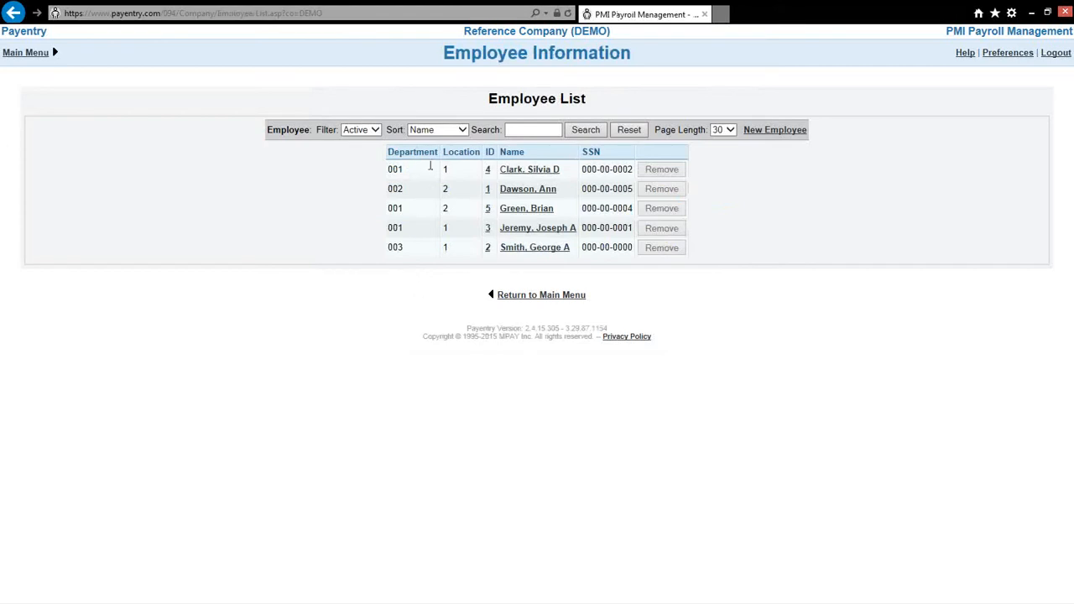
left_click(377, 135)
left_click(371, 123)
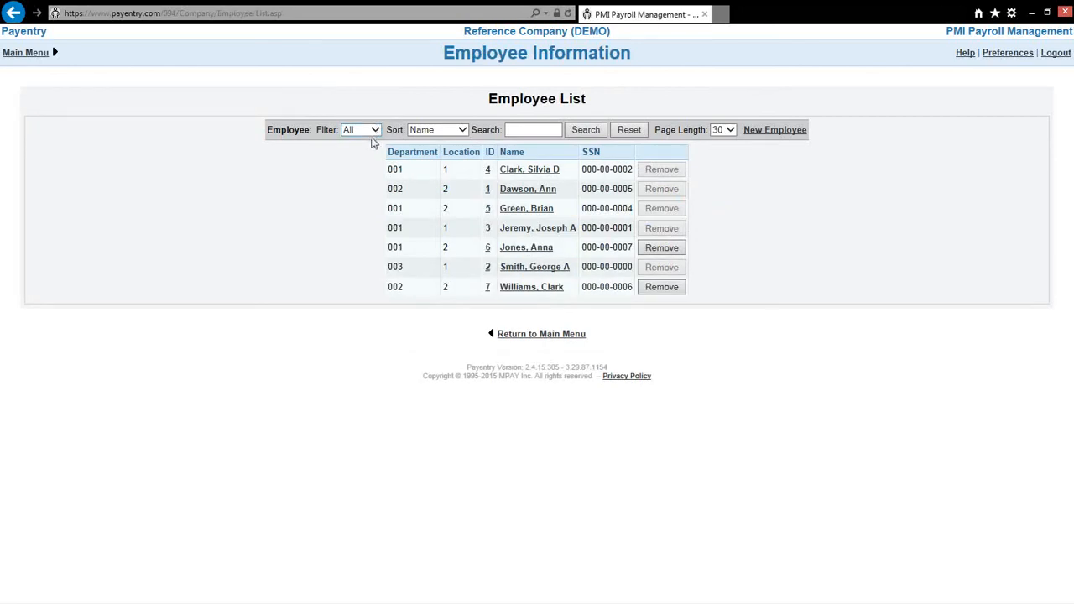
left_click(375, 133)
left_click(373, 140)
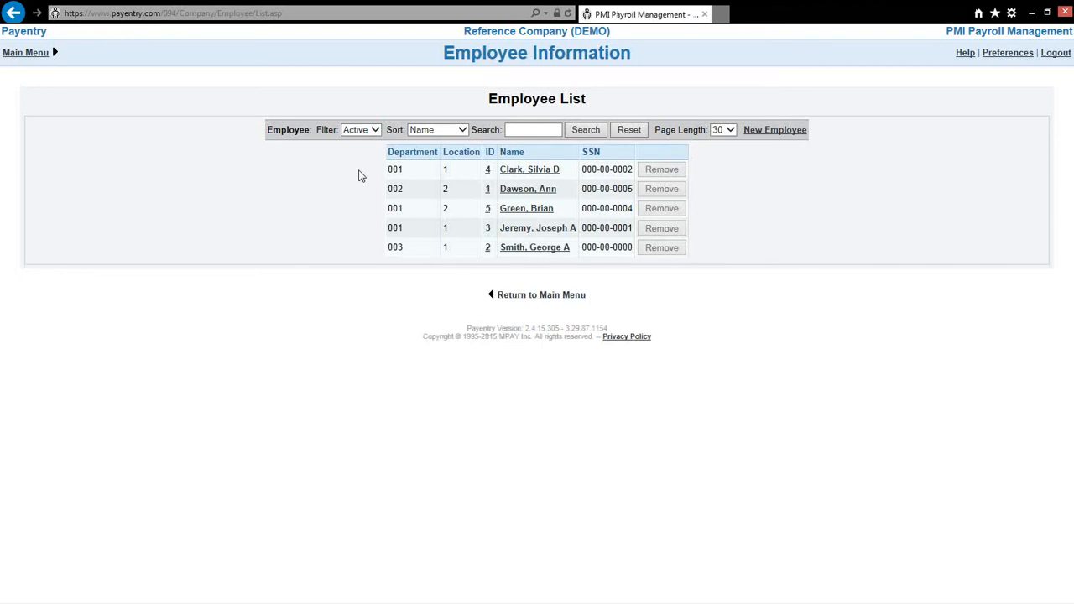
Step: Sort the employee list by ID and finally by Dept/Name
left_click(462, 133)
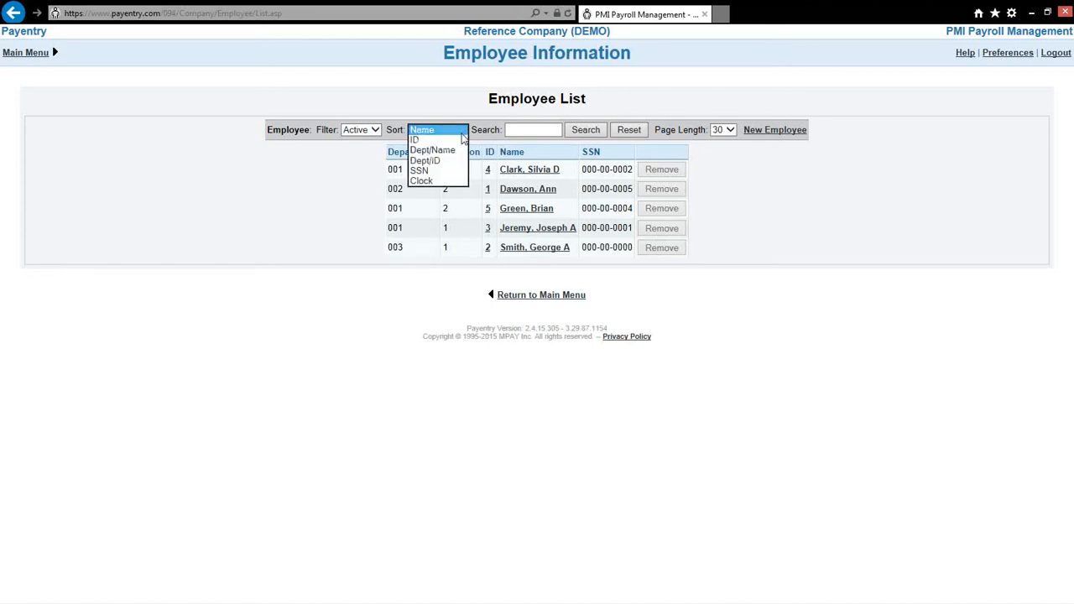
left_click(460, 140)
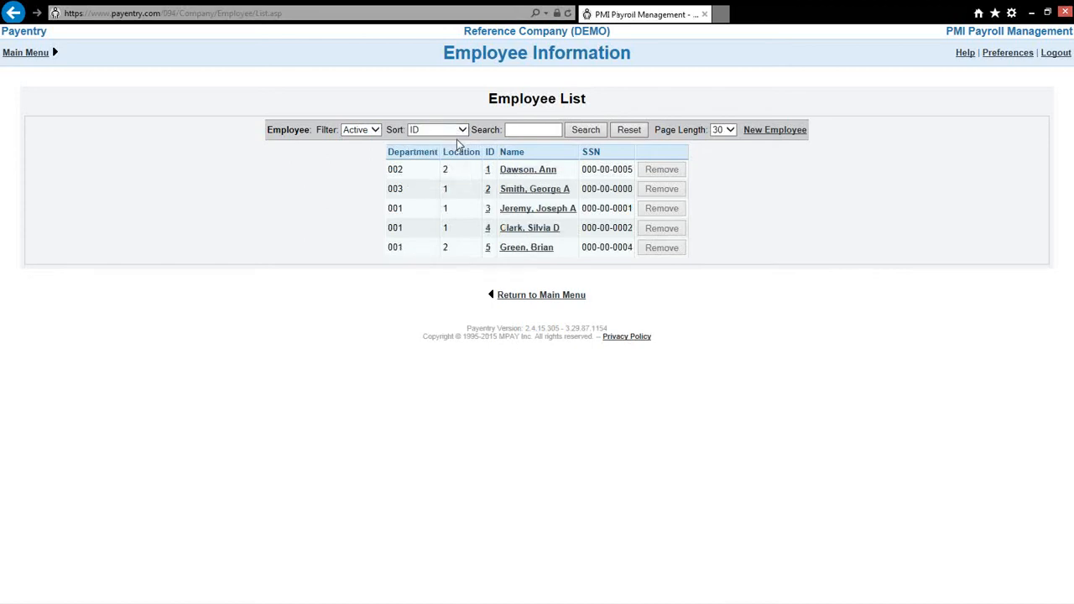
left_click(462, 134)
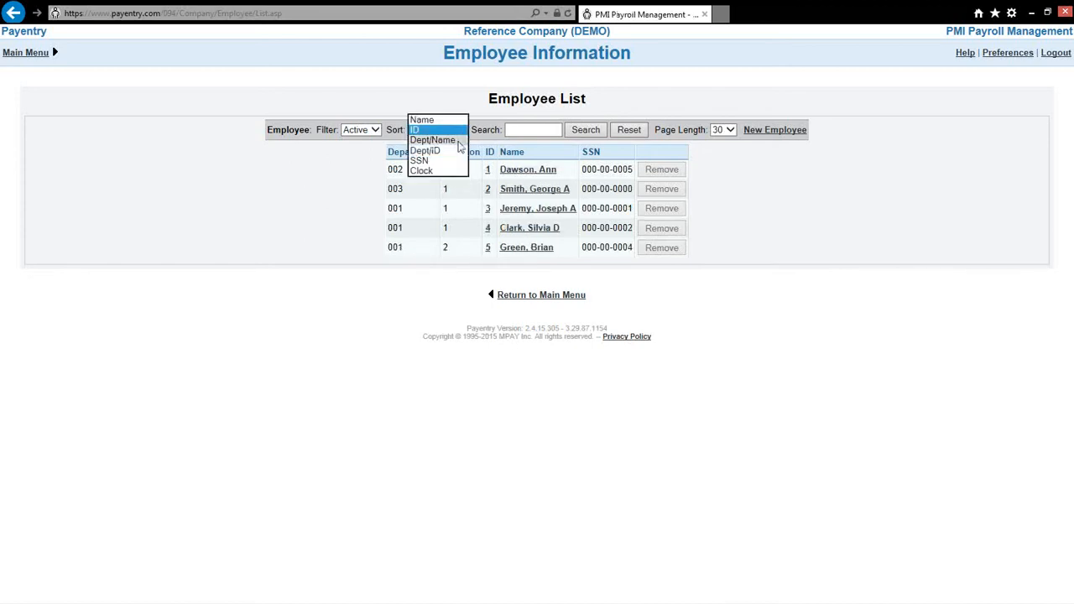
left_click(460, 140)
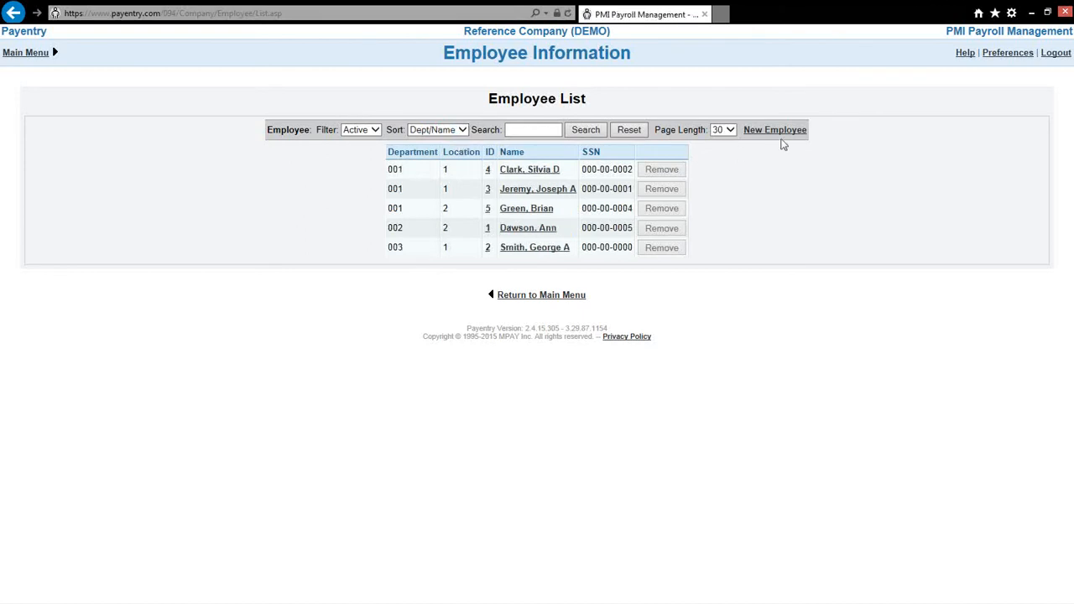
Step: Start a new employee record and set its hire date to 05/01/2015
left_click(764, 136)
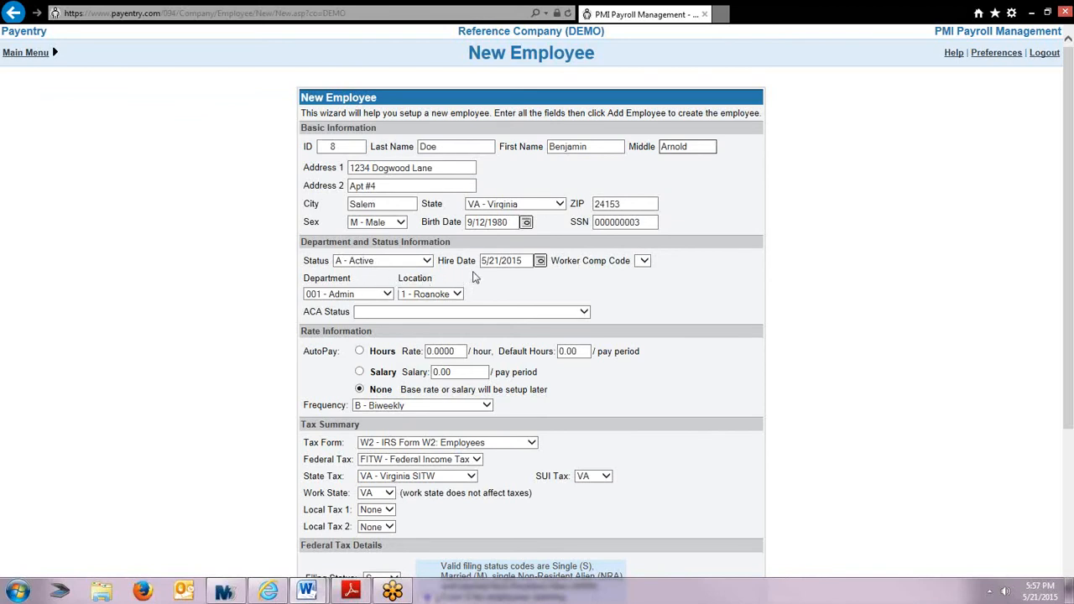
left_click_drag(528, 265, 436, 265)
type("05/01/2015")
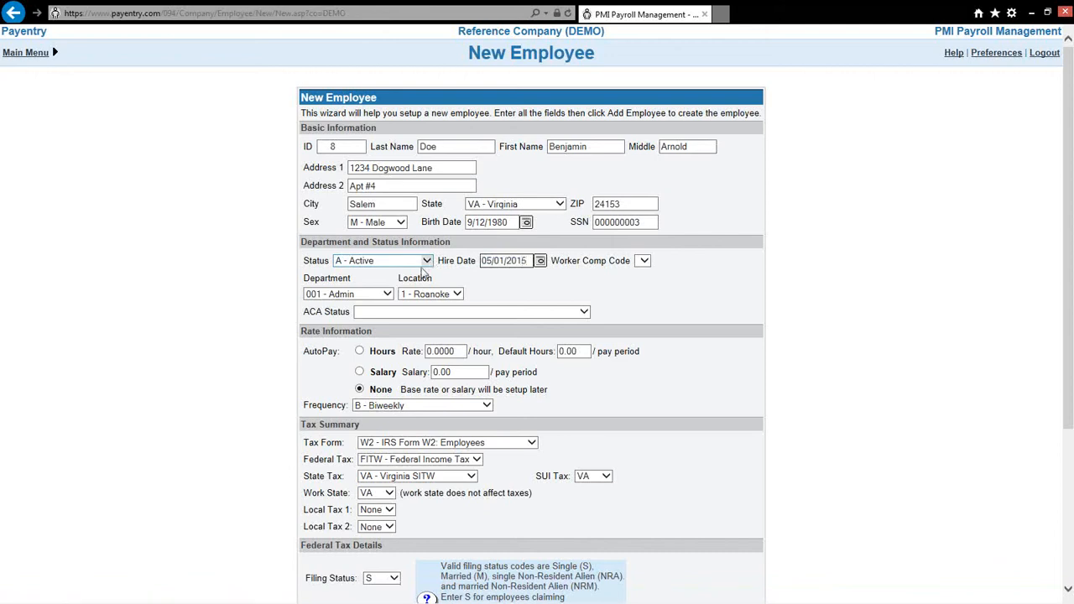
Step: Assign the new employee to department 003 - IT with ACA status Full Time - 30 hours or more a week
left_click(389, 296)
left_click(383, 315)
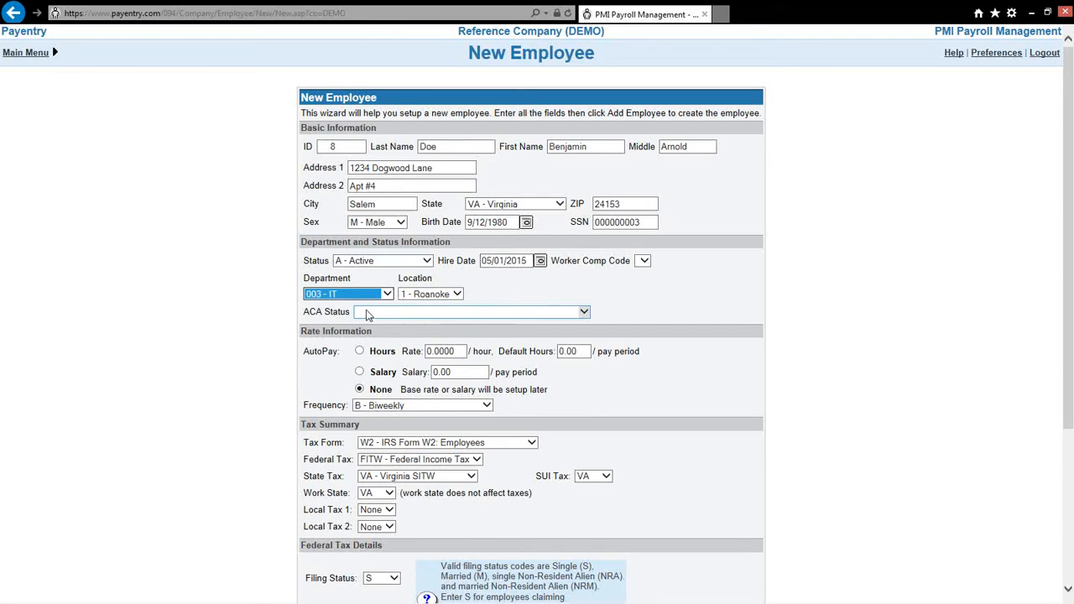
left_click(374, 315)
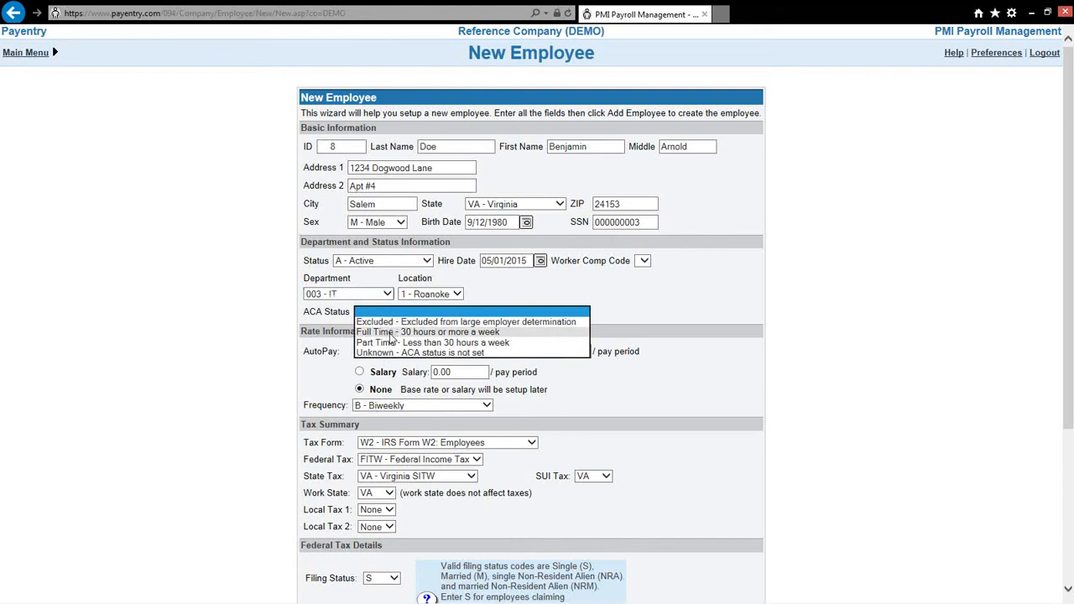
left_click(390, 333)
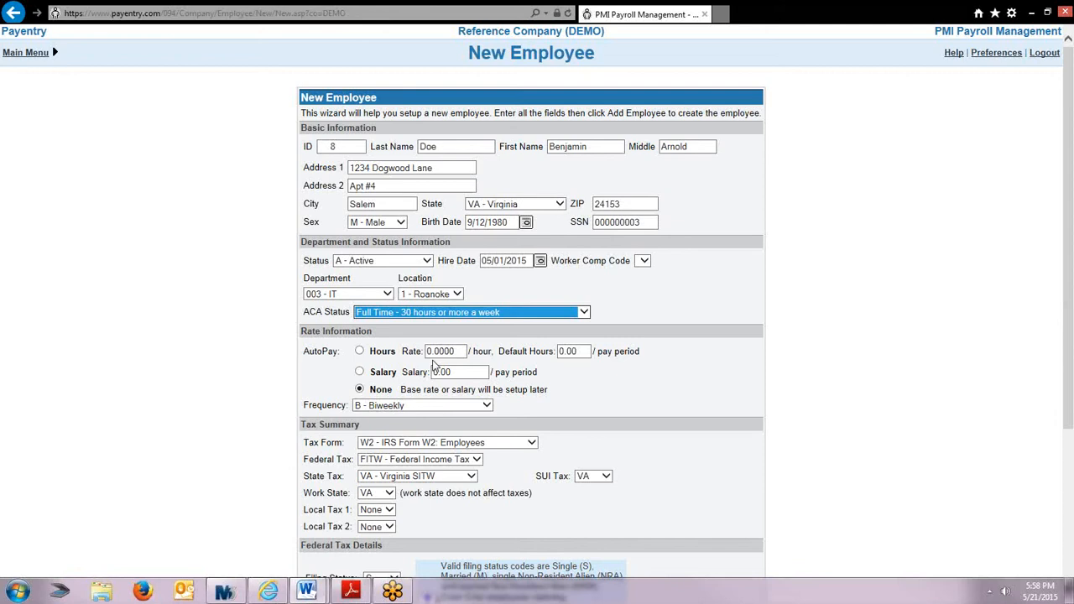
Step: Set the hourly rate to 15.00 with 80 default hours per pay period and choose Hours for AutoPay
left_click(457, 350)
type("1")
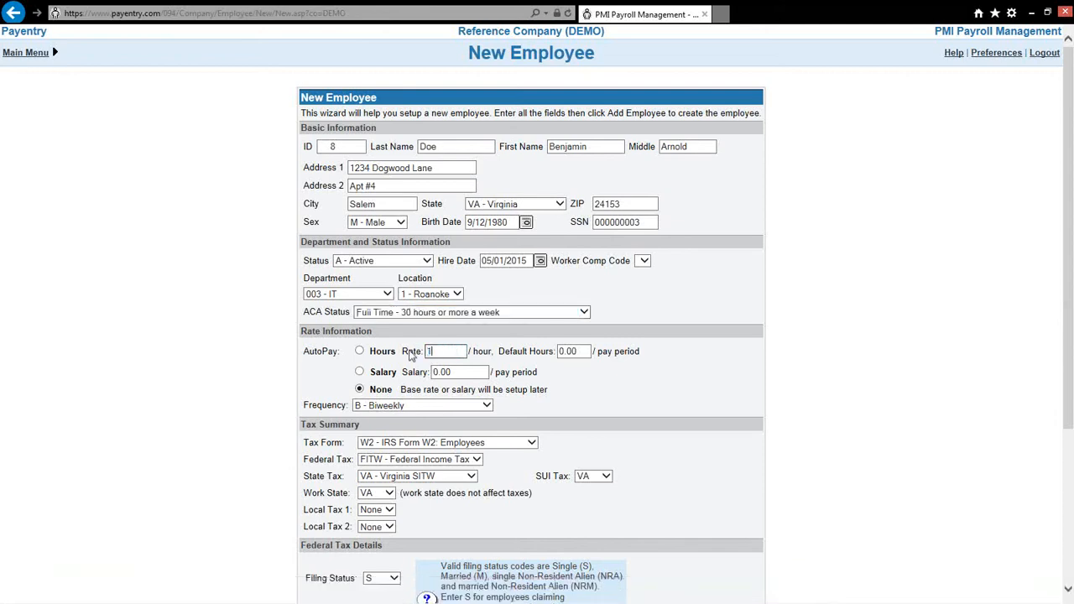
type("5.00")
double_click(587, 351)
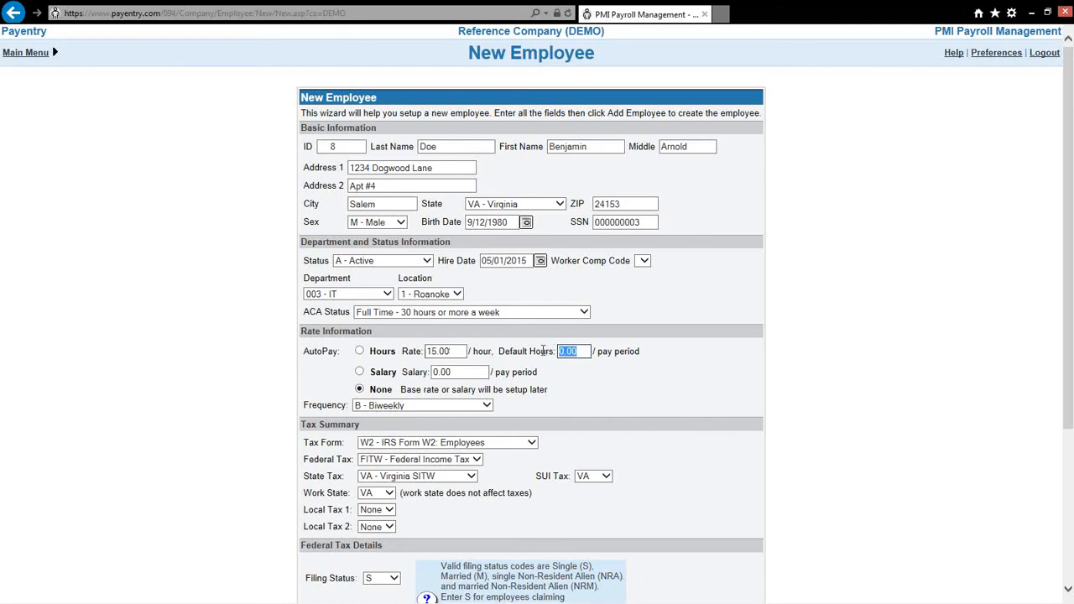
type("80")
left_click(360, 353)
Step: Switch AutoPay to Salary with 2000 per pay period and clear the hourly rate
left_click(467, 373)
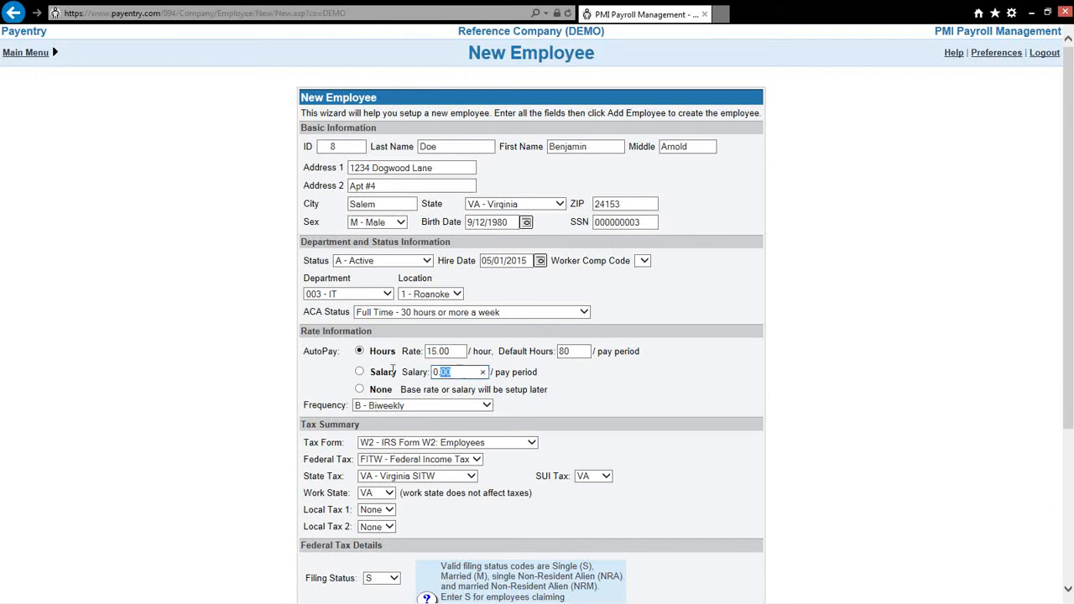
type("2000")
left_click(359, 372)
left_click_drag(466, 351, 406, 351)
key("BackSpace")
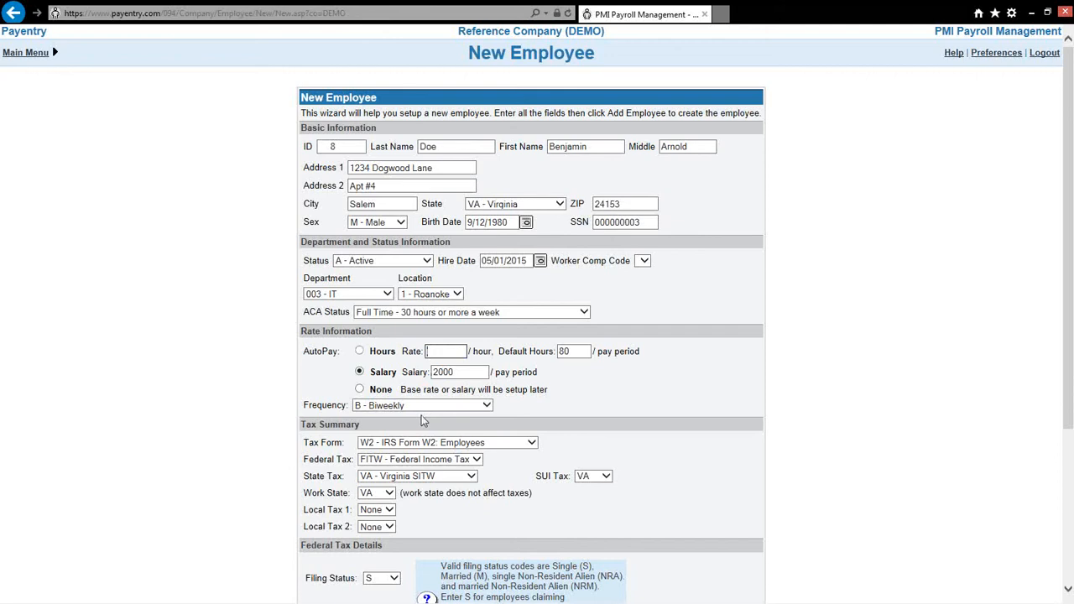
left_click(578, 351)
Step: Review the tax form, state tax and SUI tax choices, keeping W2, VA - Virginia SITW and VA
scroll(919, 314, "down", 1)
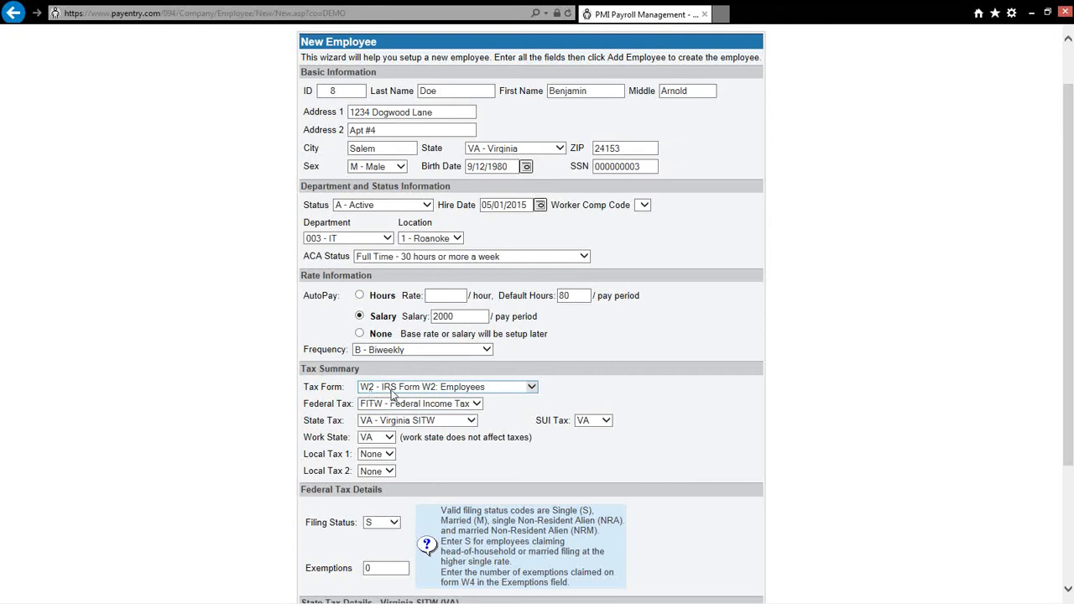
left_click(437, 390)
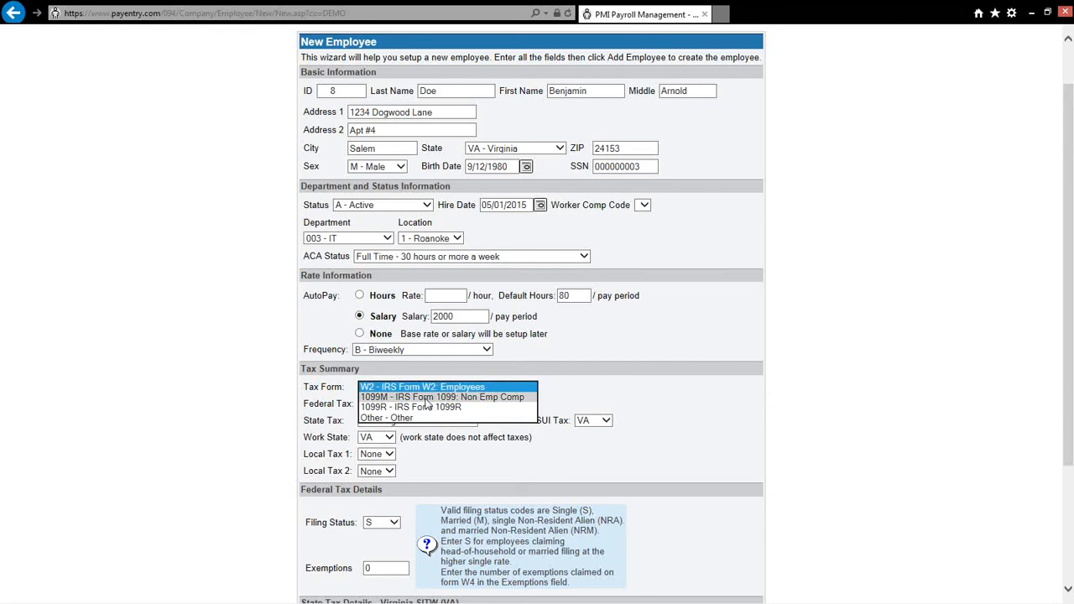
left_click(422, 387)
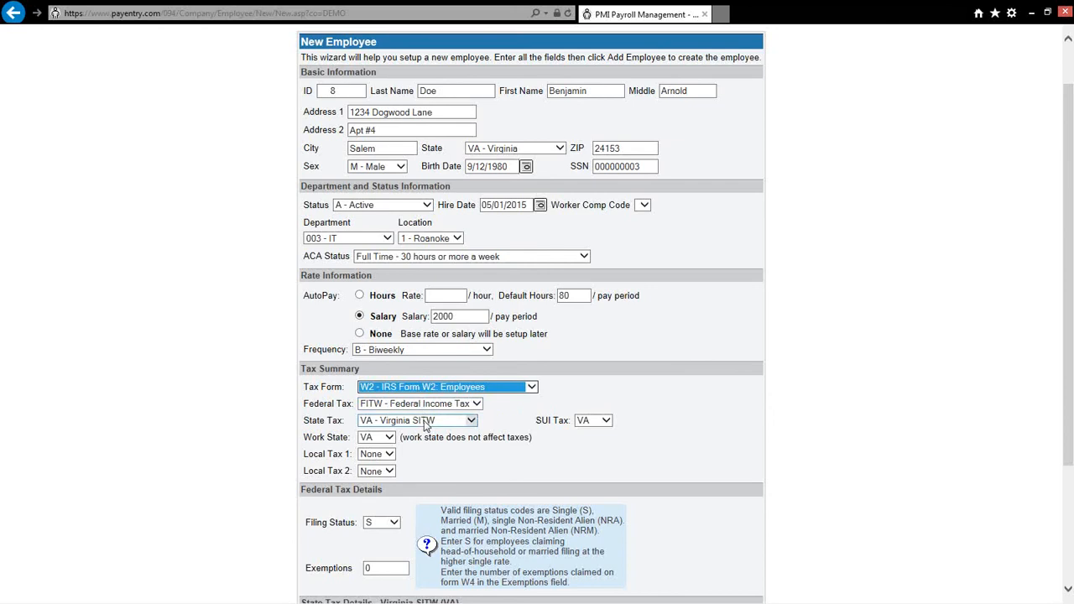
left_click(458, 426)
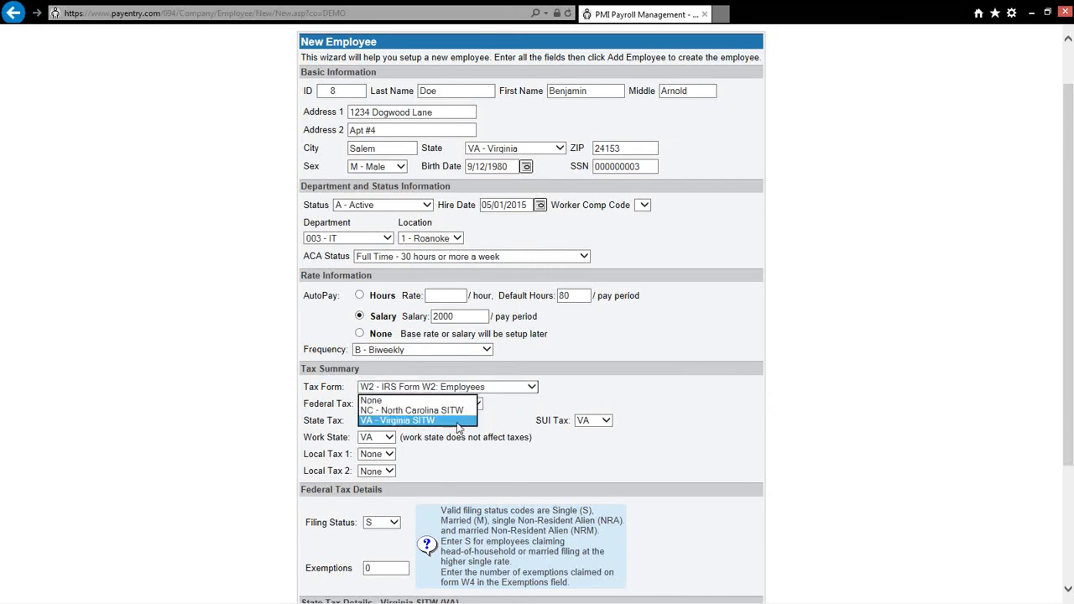
left_click(602, 420)
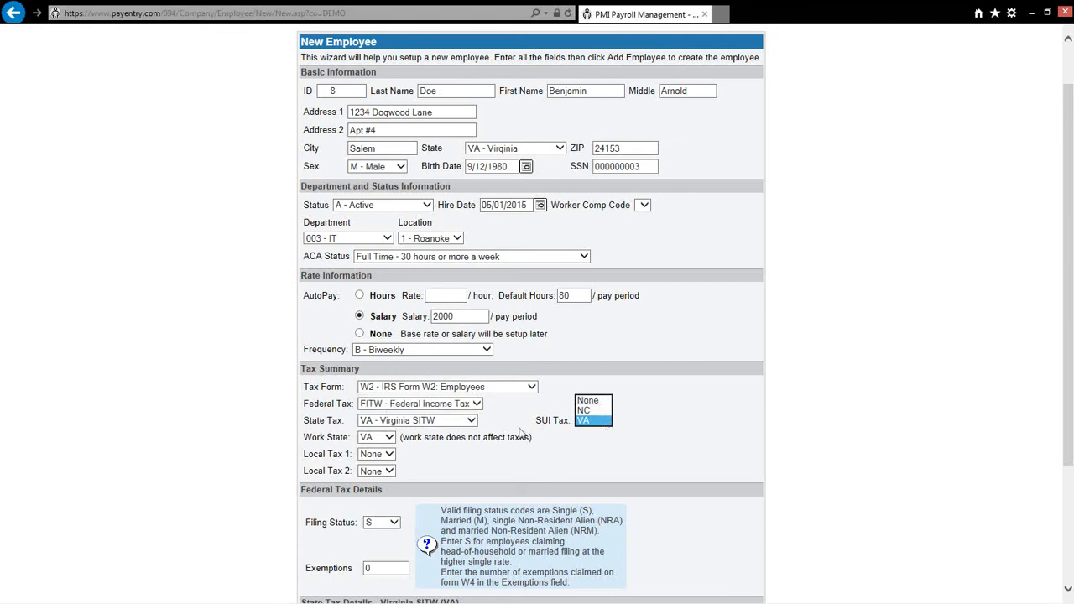
left_click(520, 432)
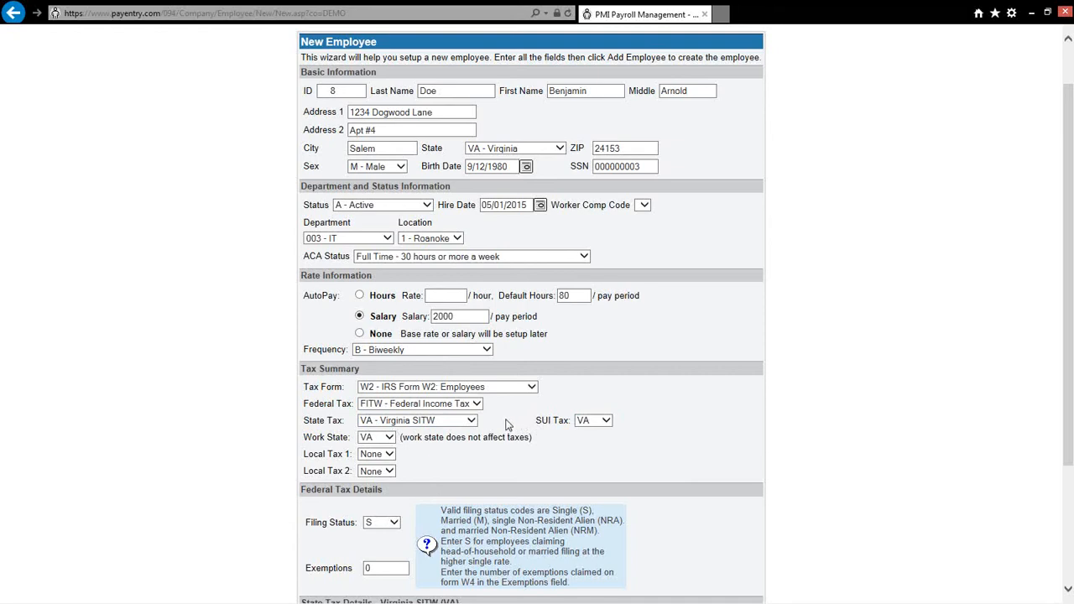
Step: Set the federal filing status to M with 1 exemption
scroll(506, 423, "down", 3)
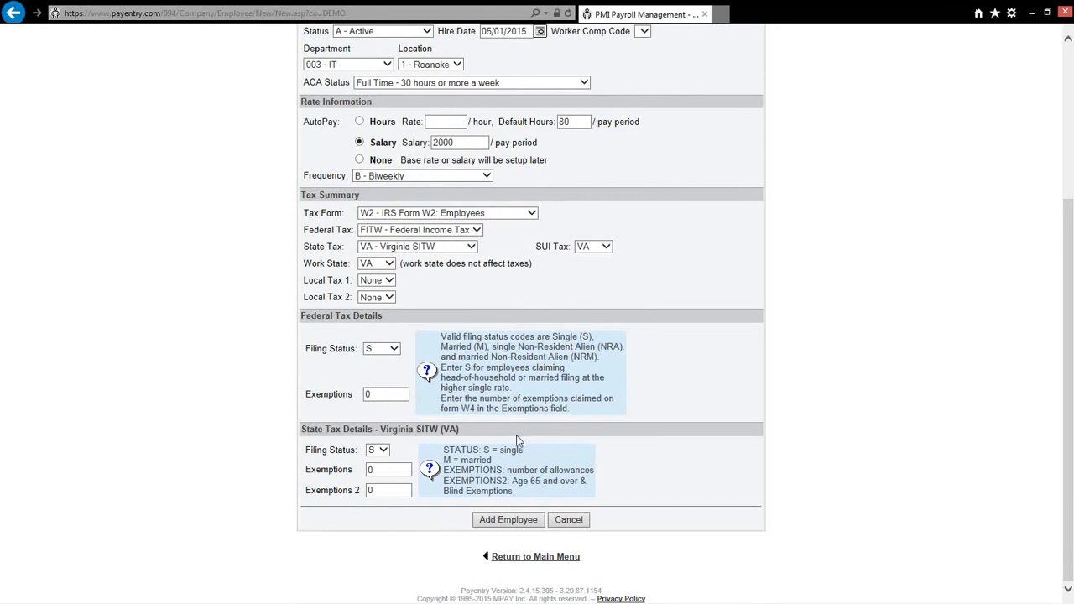
left_click(390, 352)
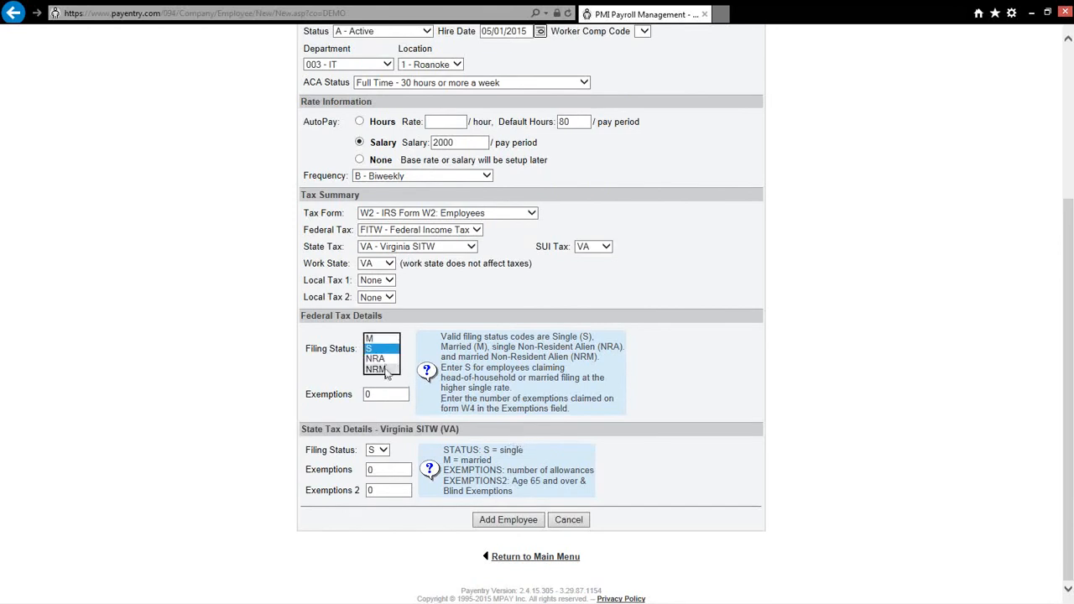
left_click(369, 338)
key("Tab")
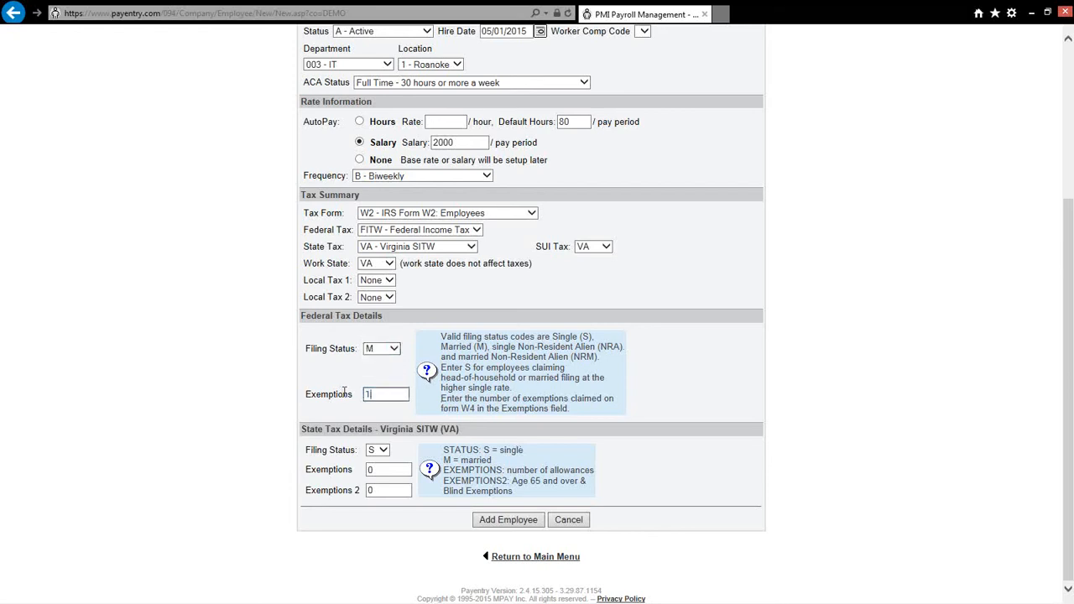
Step: Set the Virginia state filing status to M with 1 exemption
left_click(383, 451)
left_click(379, 439)
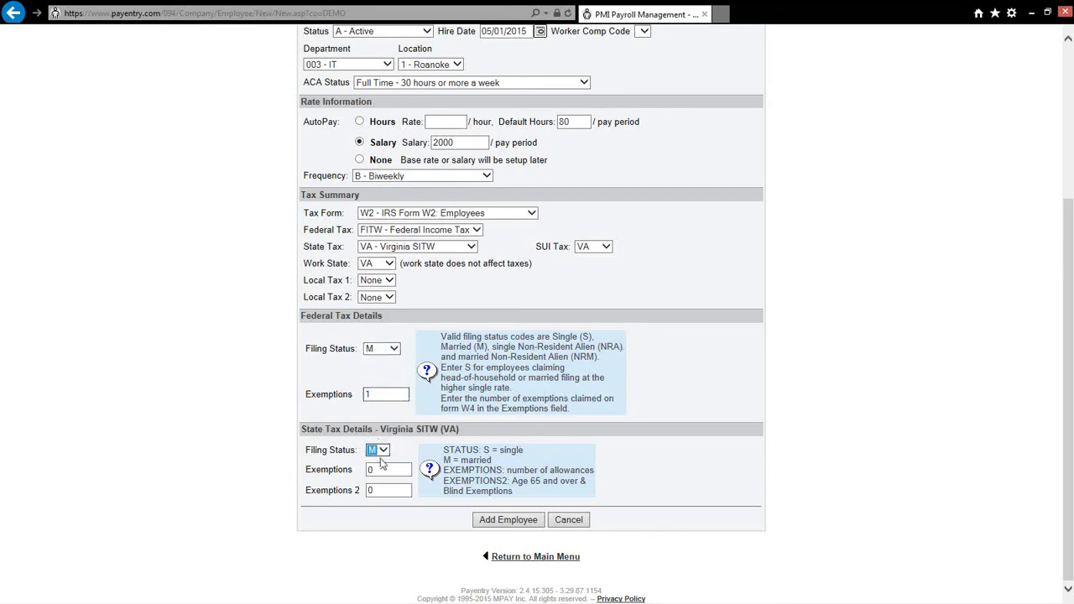
key("Tab")
type("1")
Step: Check over the completed new employee form and add the employee
scroll(424, 494, "up", 3)
scroll(425, 495, "up", 1)
scroll(427, 501, "down", 5)
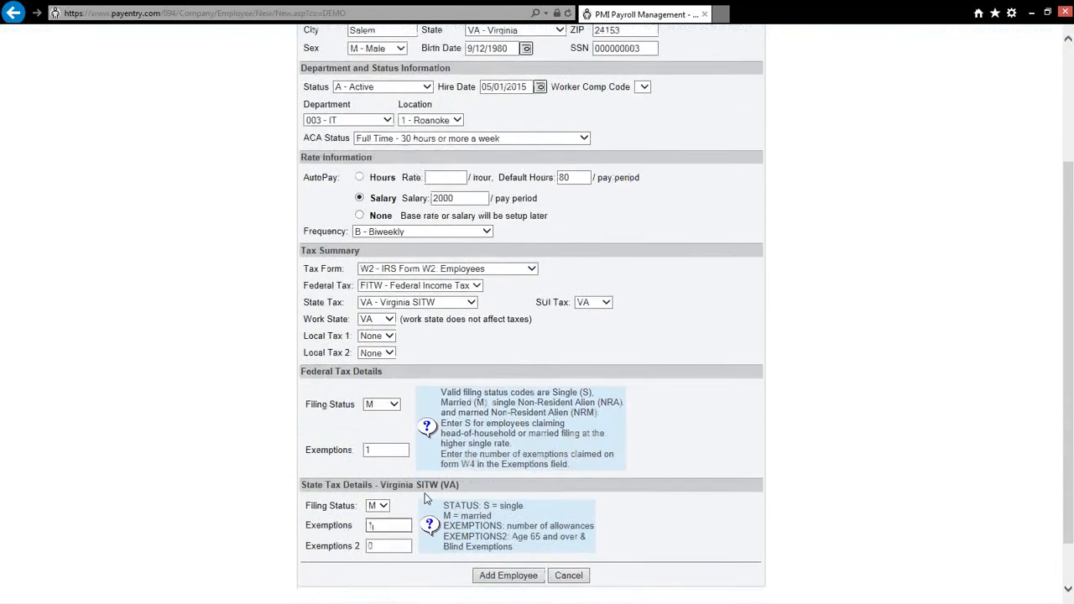
left_click(488, 522)
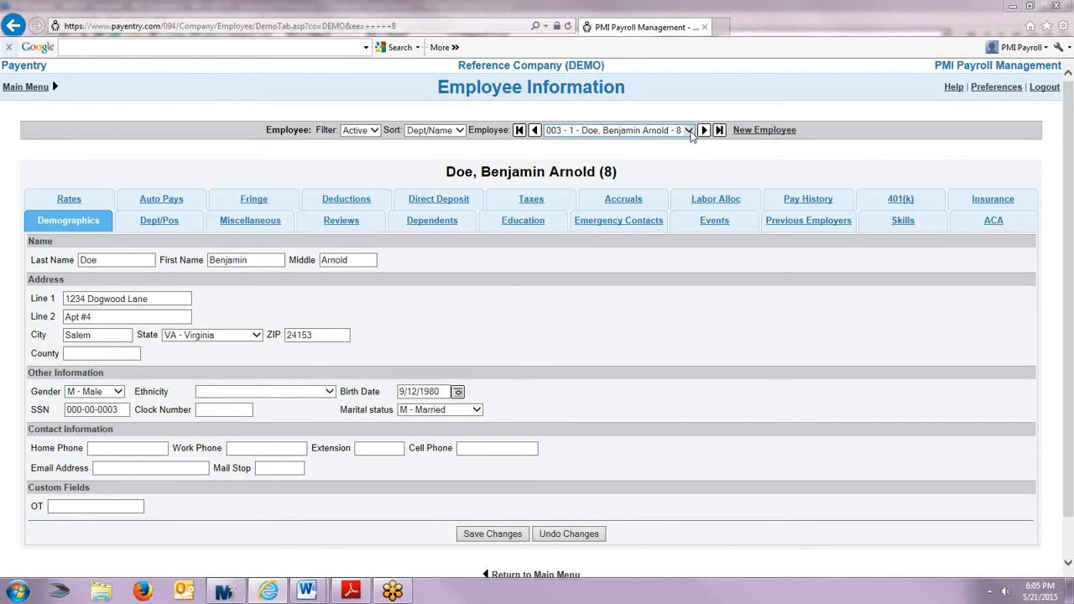
Step: Switch to the other employee in department 003 and show that record's department and position details
left_click(689, 131)
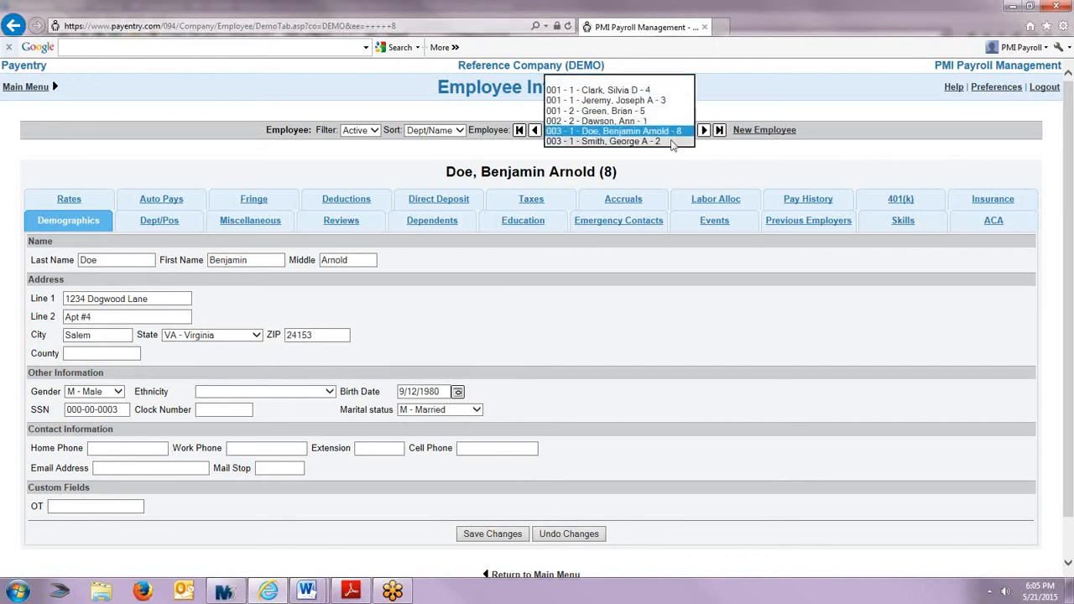
left_click(667, 142)
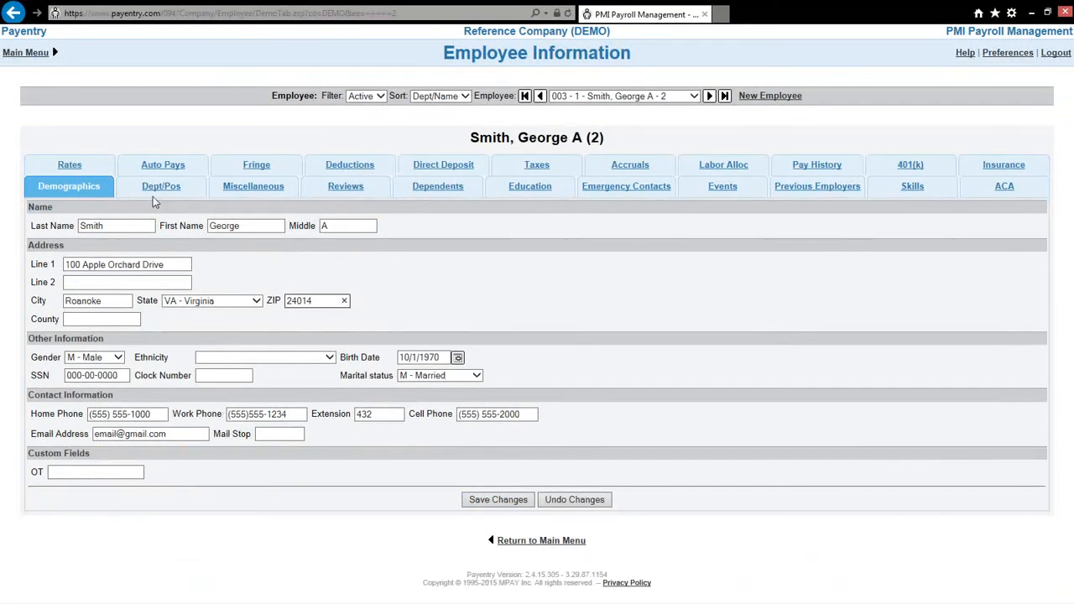
left_click(170, 191)
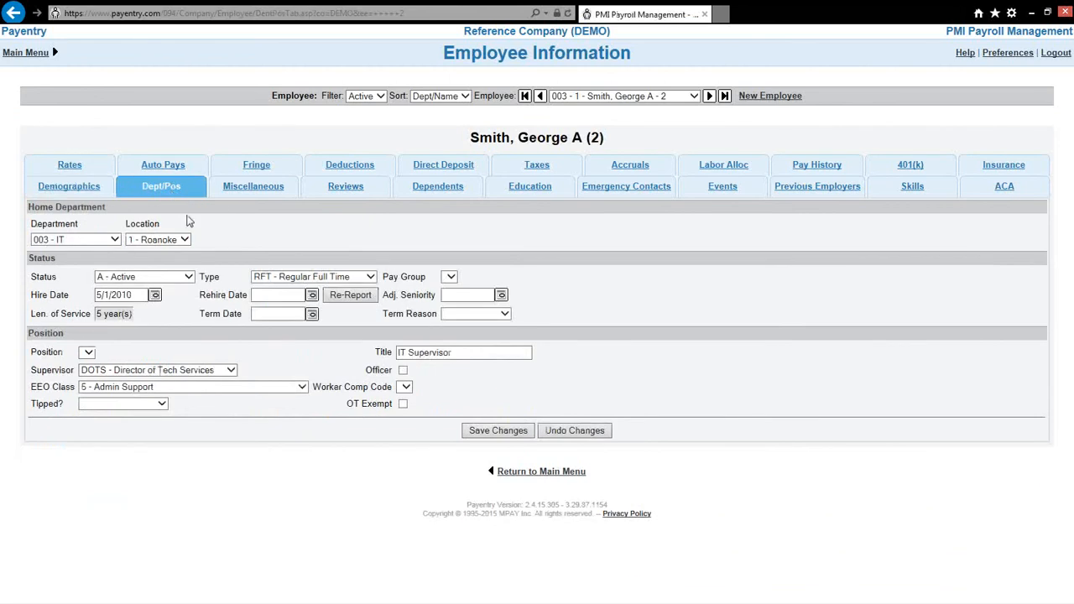
Step: Review the home department and location choices, keeping 003 - IT and 1 - Roanoke
left_click(114, 240)
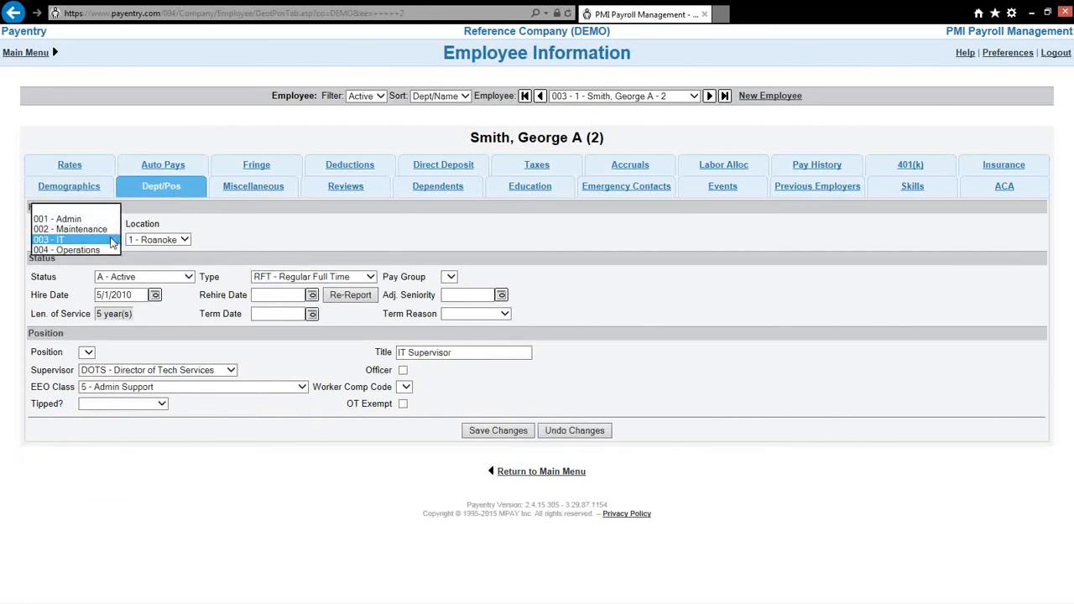
left_click(113, 241)
left_click(186, 241)
left_click(188, 239)
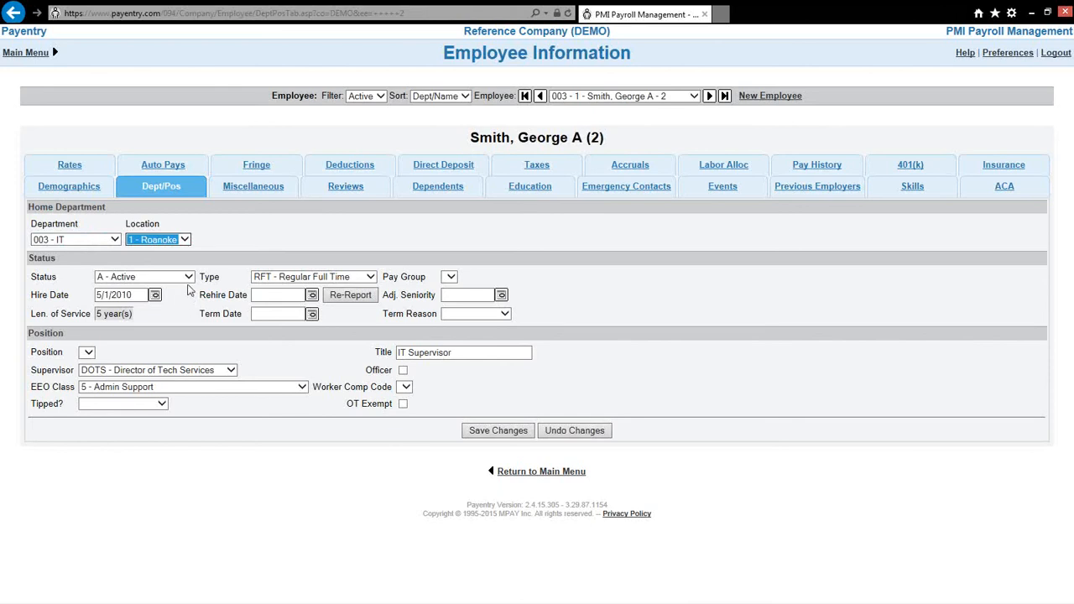
Step: Try the T - Terminated status with its term date field, and return the employee's status to A - Active
left_click(189, 279)
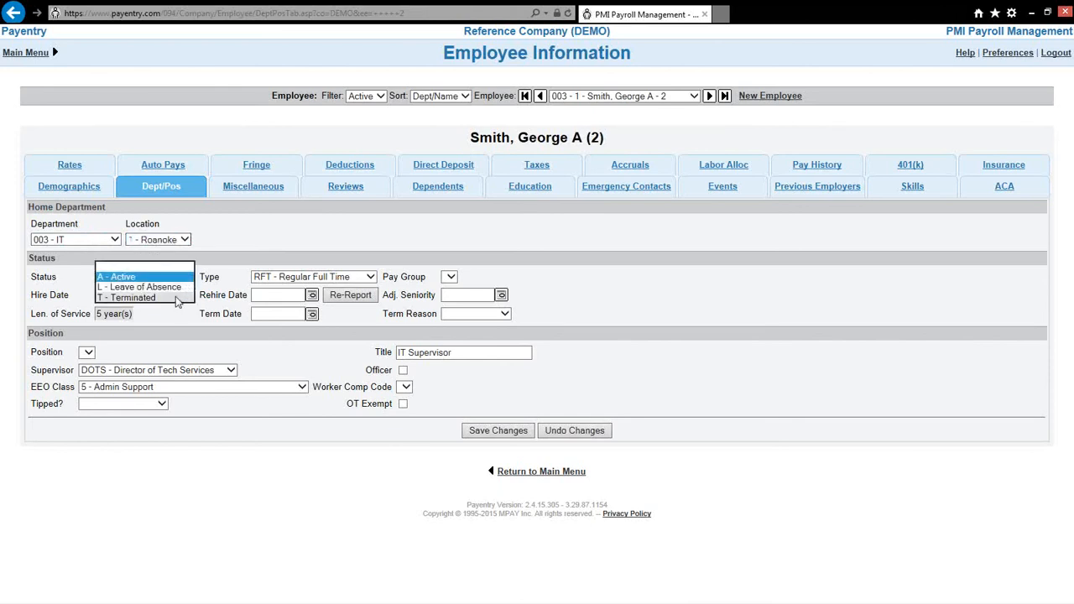
left_click(176, 297)
left_click(250, 312)
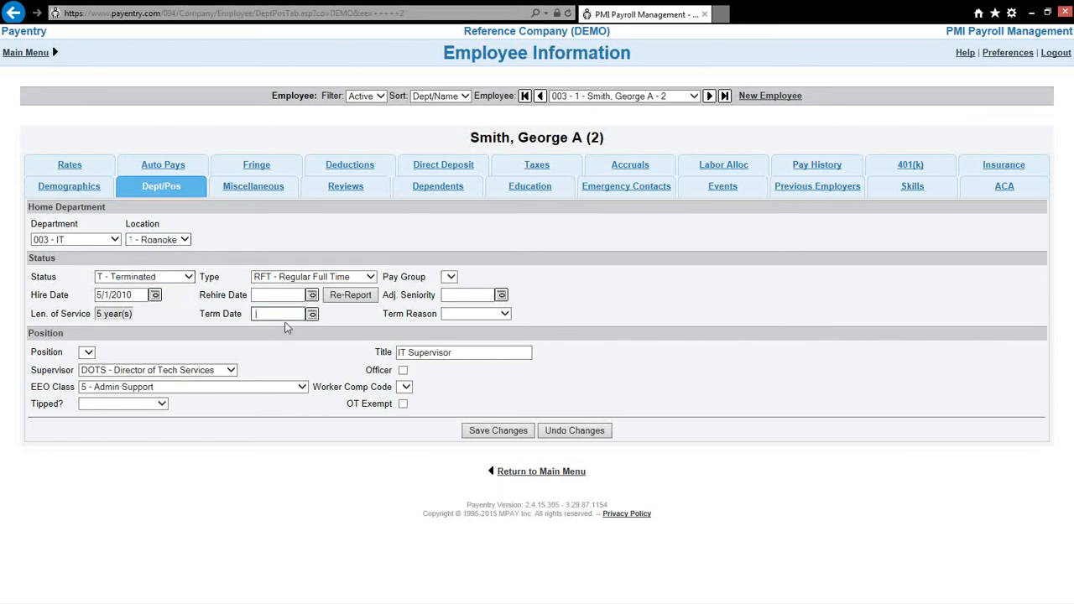
left_click(190, 280)
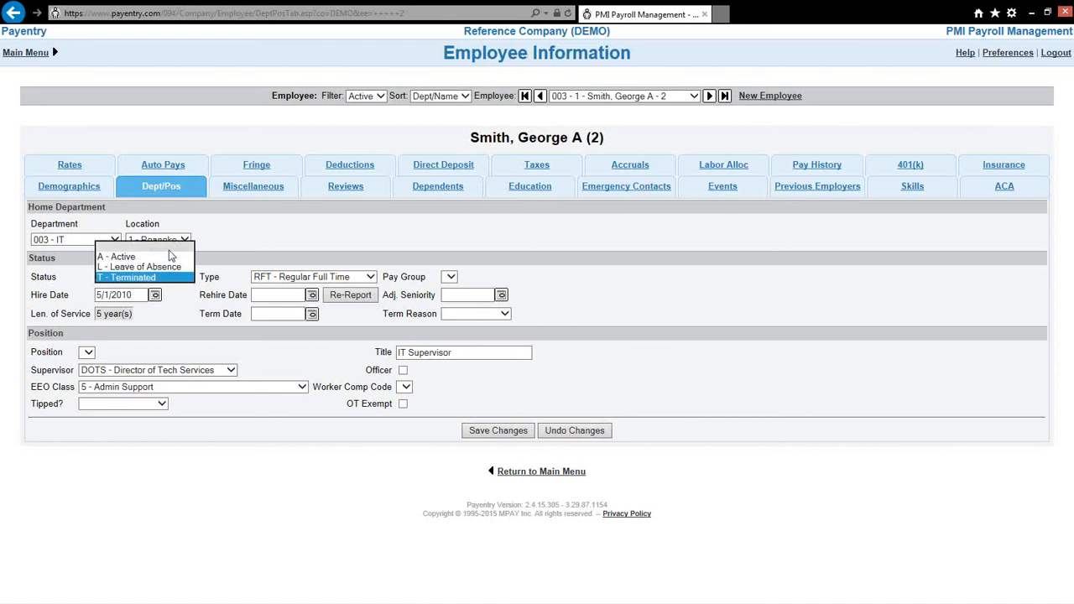
left_click(172, 257)
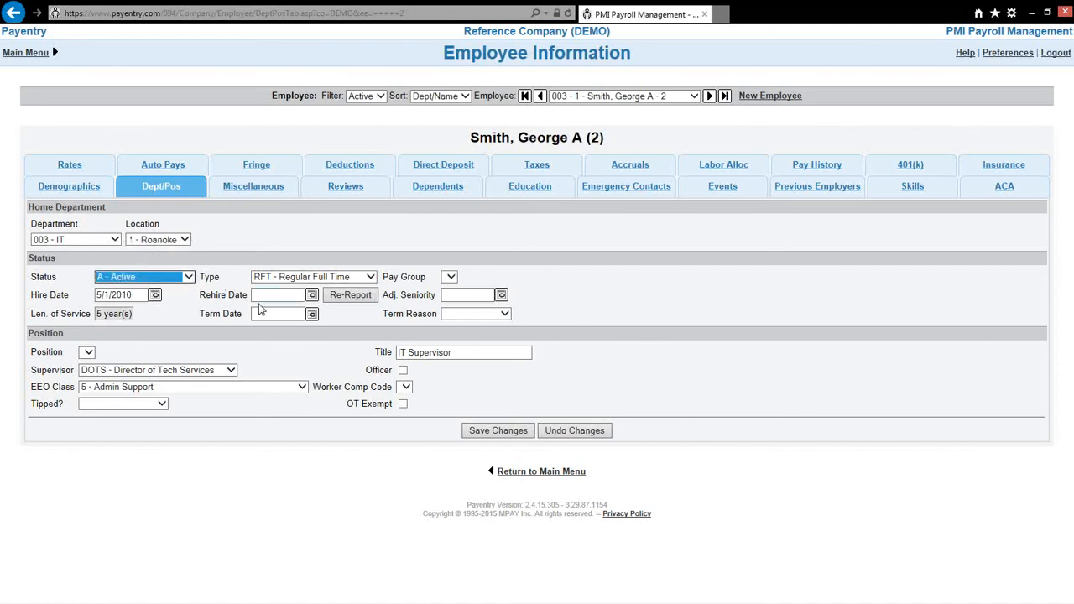
Step: Review the status choices, rehire date and job title fields, and save the employee's department and position record
left_click(189, 277)
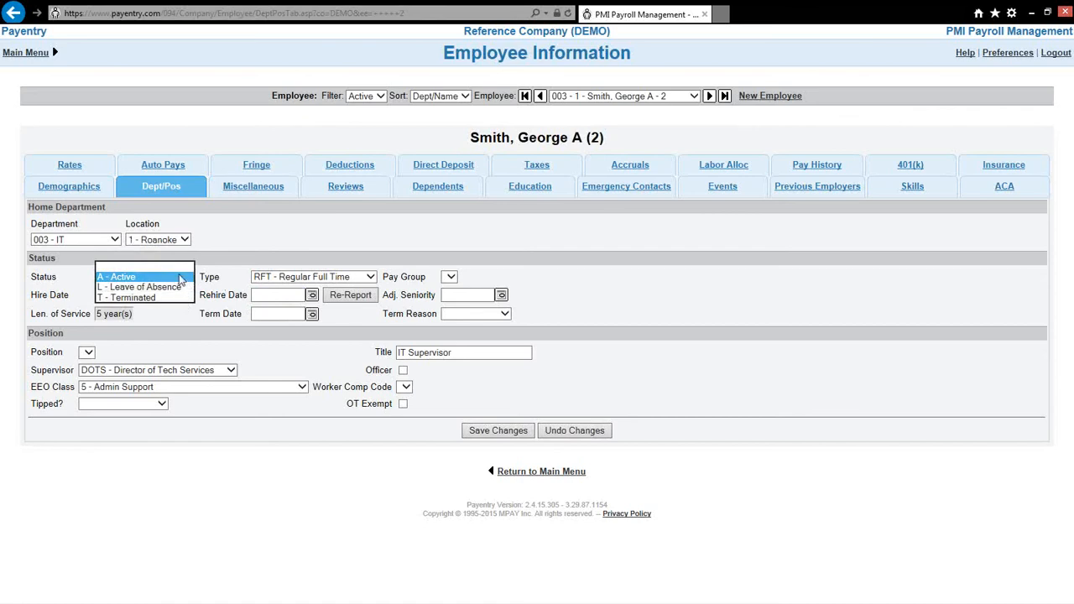
left_click(212, 262)
left_click(253, 294)
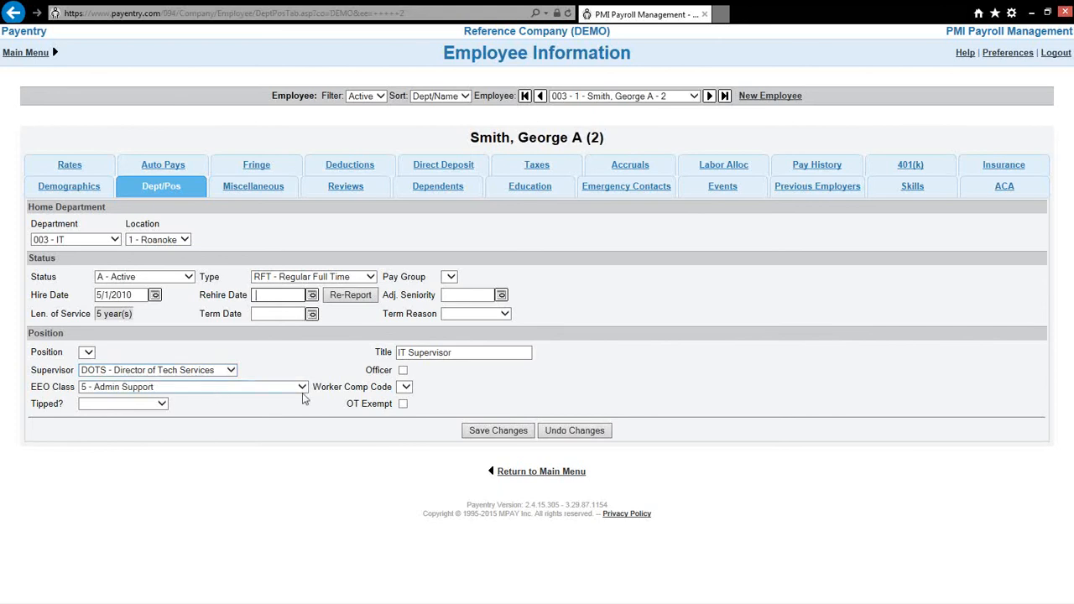
left_click(453, 357)
left_click(519, 436)
Step: Check the pay entry memo in the employee's miscellaneous details and save that record
left_click(249, 194)
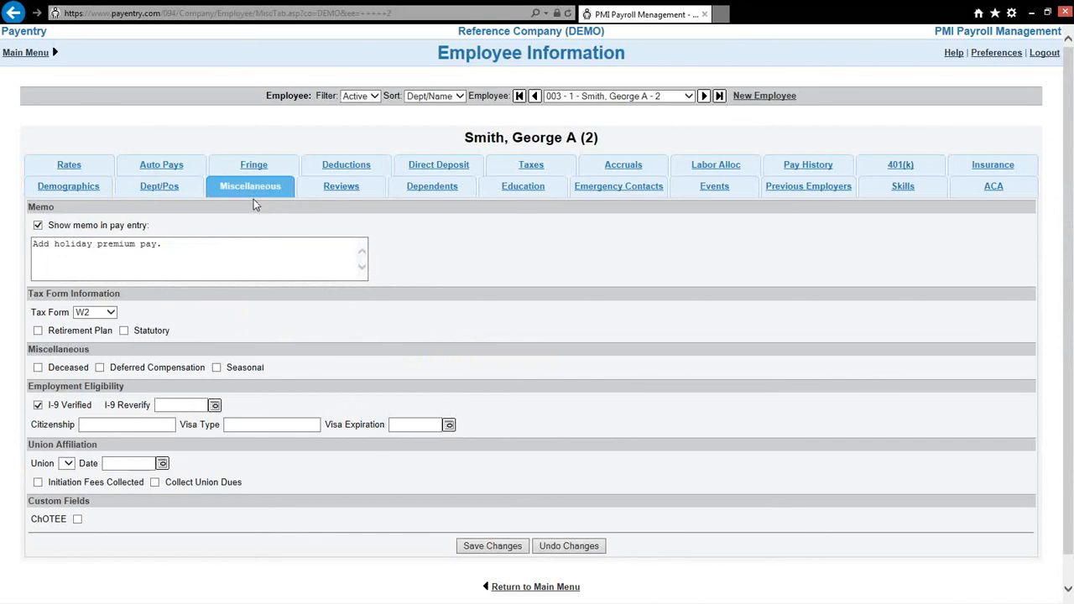
left_click(197, 253)
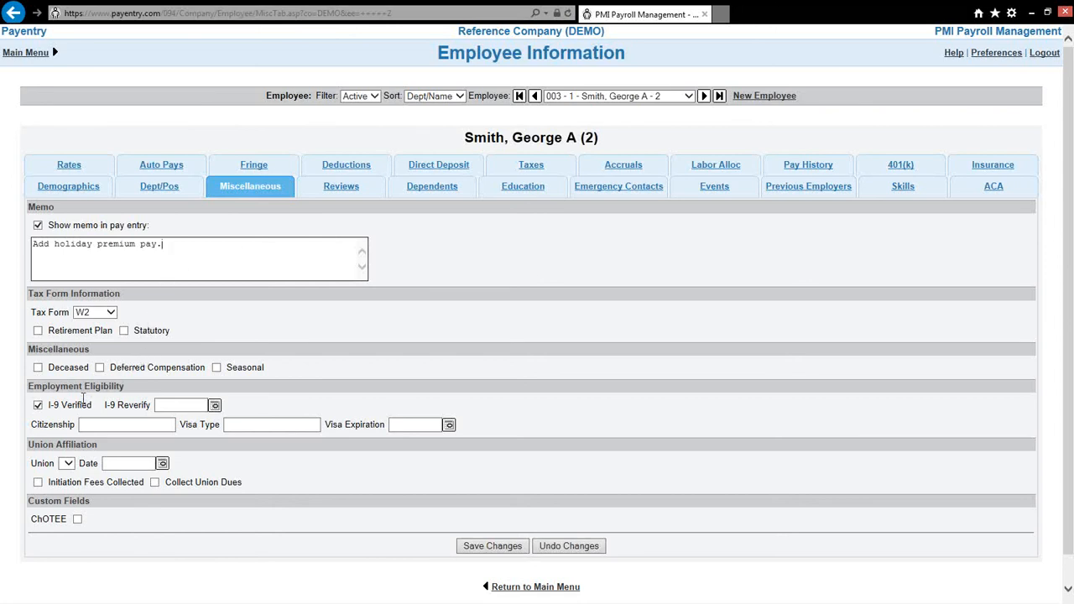
left_click(515, 554)
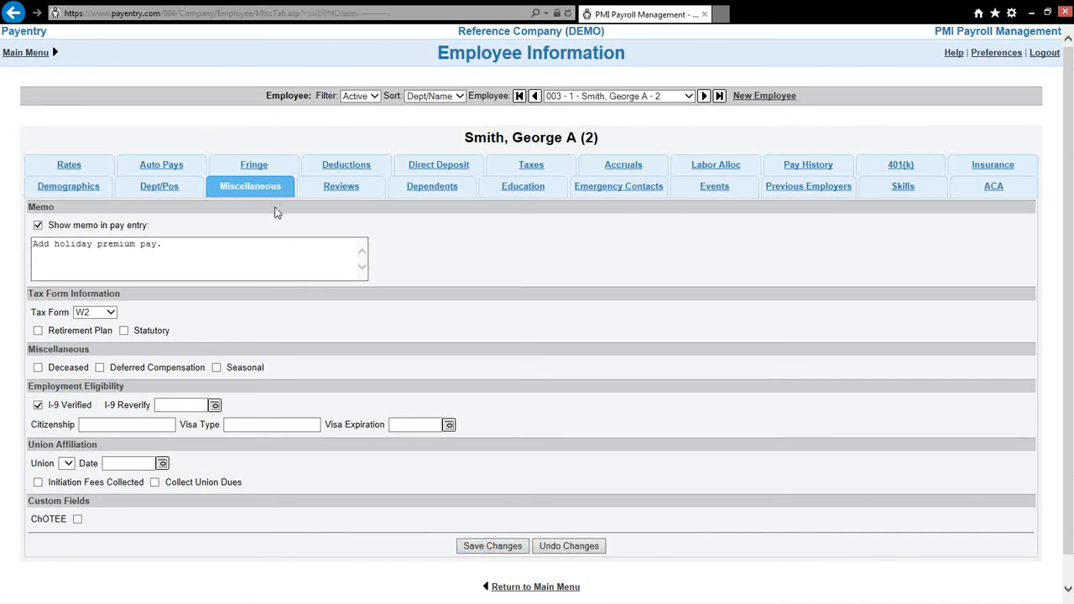
Step: Look through the employee's reviews, dependents, education and emergency contacts
left_click(355, 193)
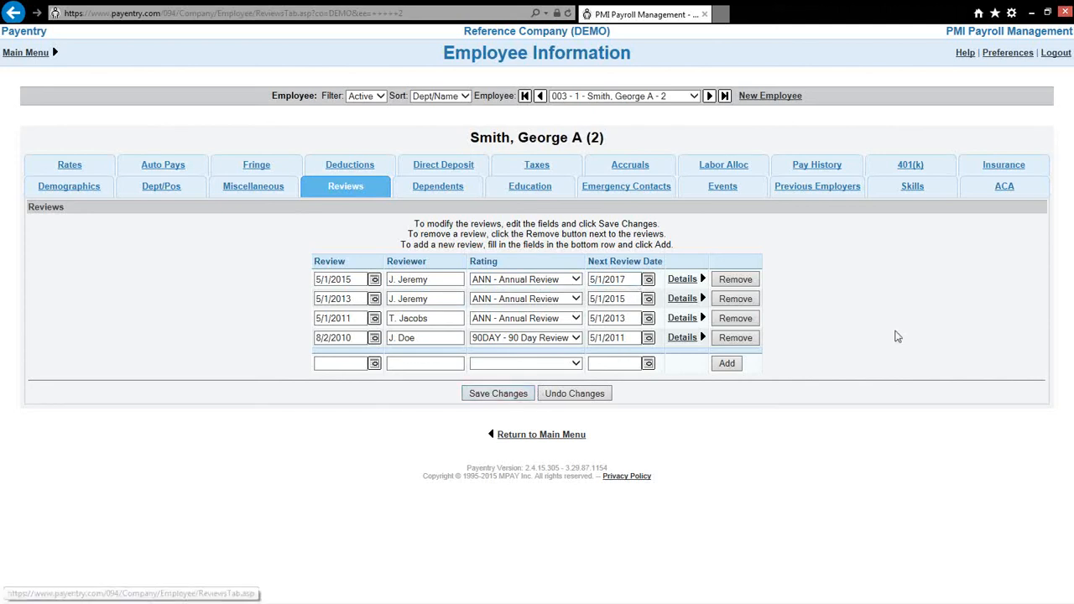
left_click(416, 193)
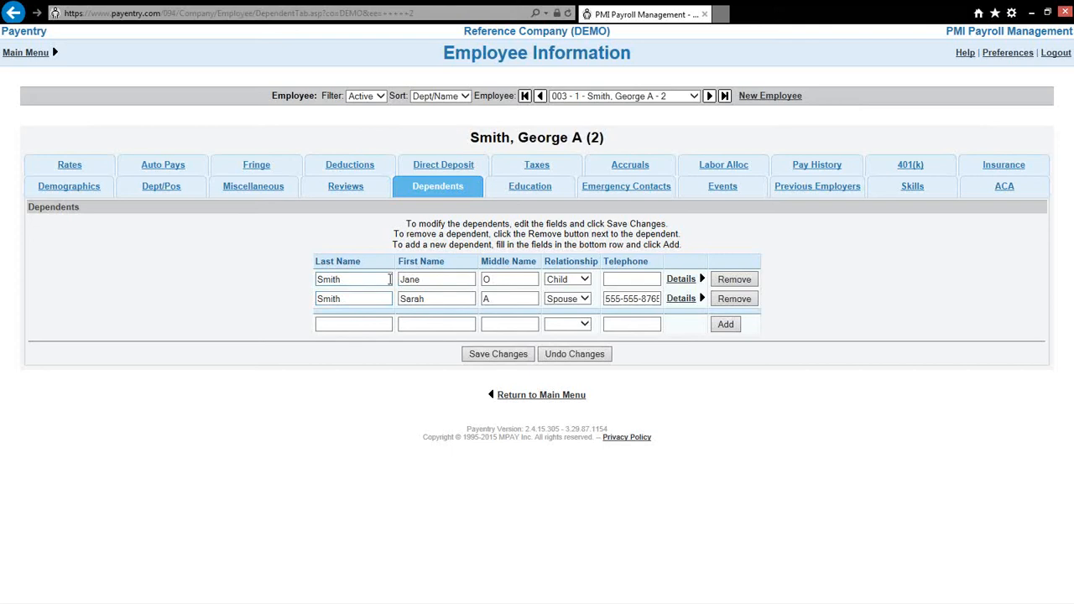
left_click(547, 196)
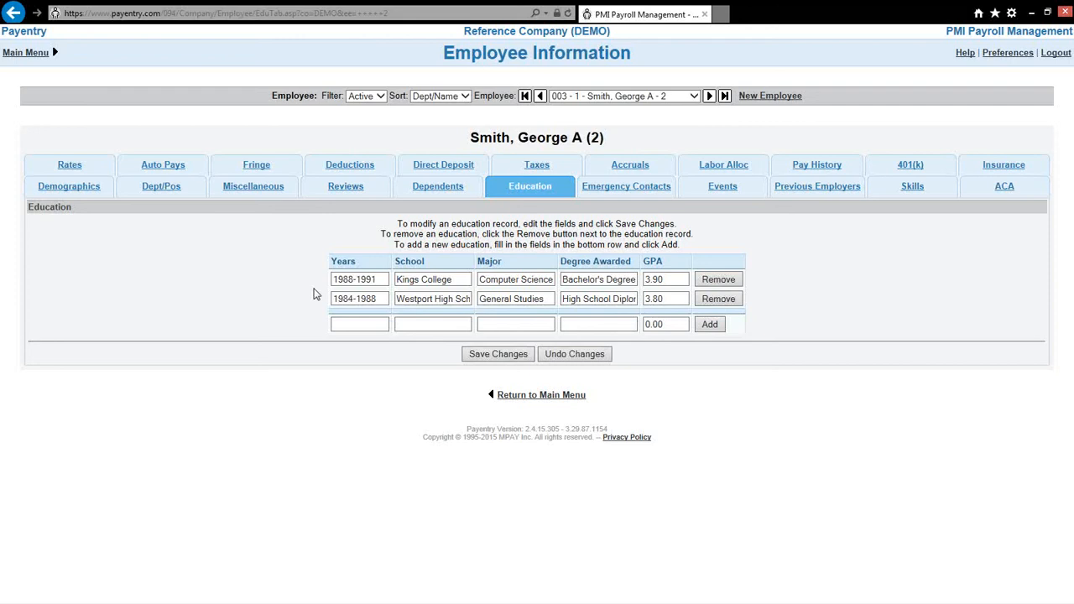
left_click(607, 192)
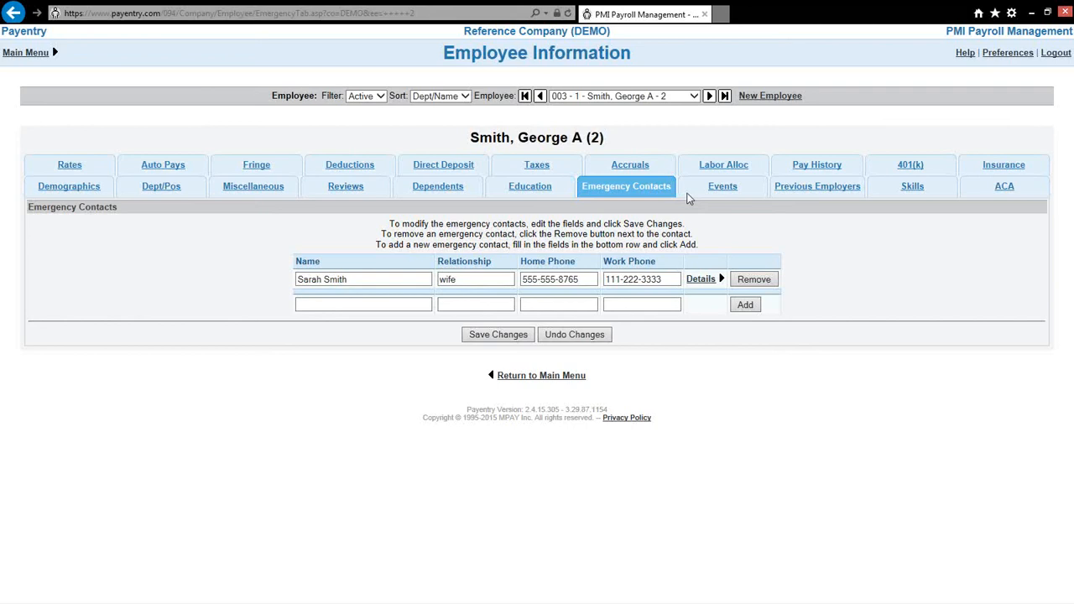
Step: Review the employee's events and the event types and description field for a new entry, and save the events record
left_click(727, 190)
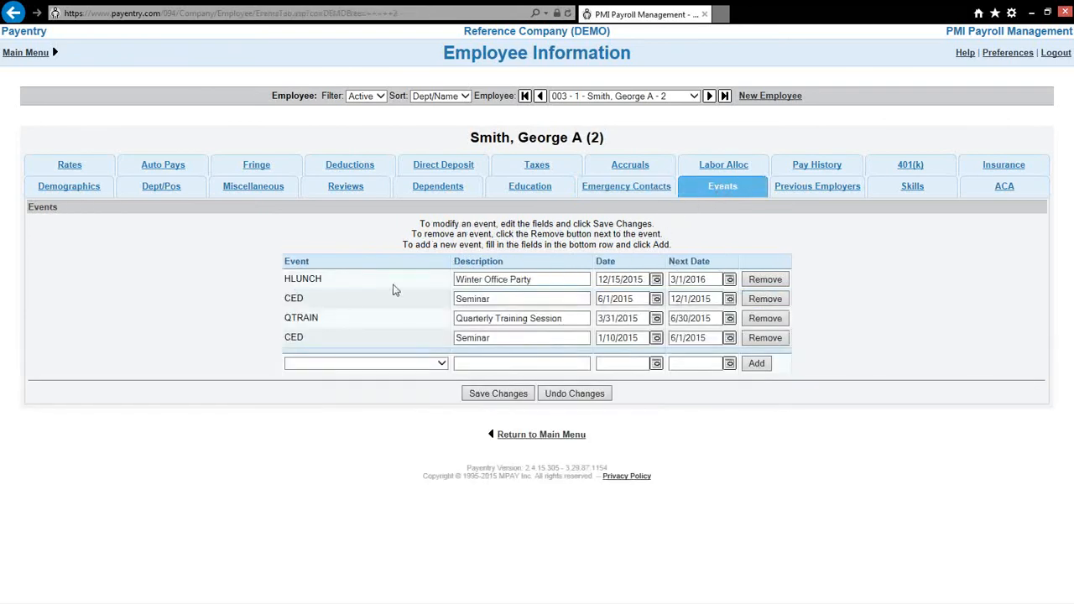
left_click(441, 364)
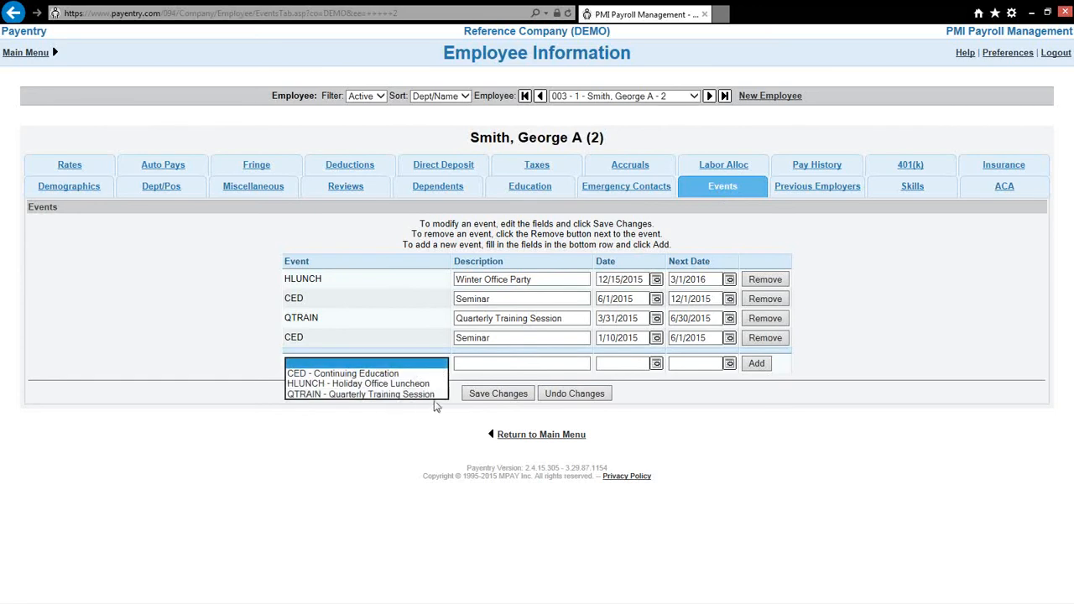
left_click(485, 365)
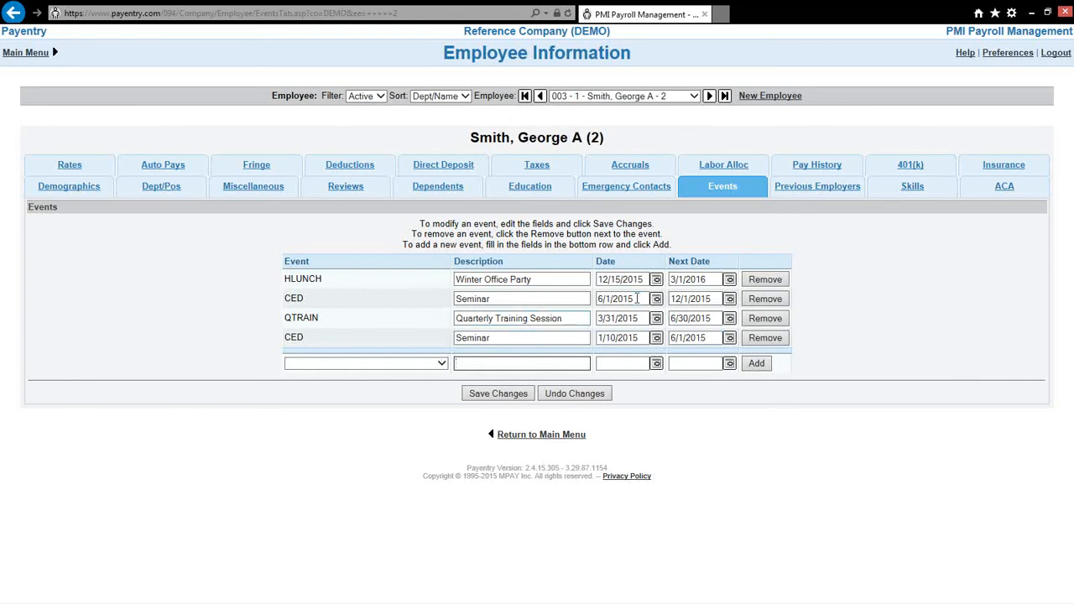
left_click(530, 400)
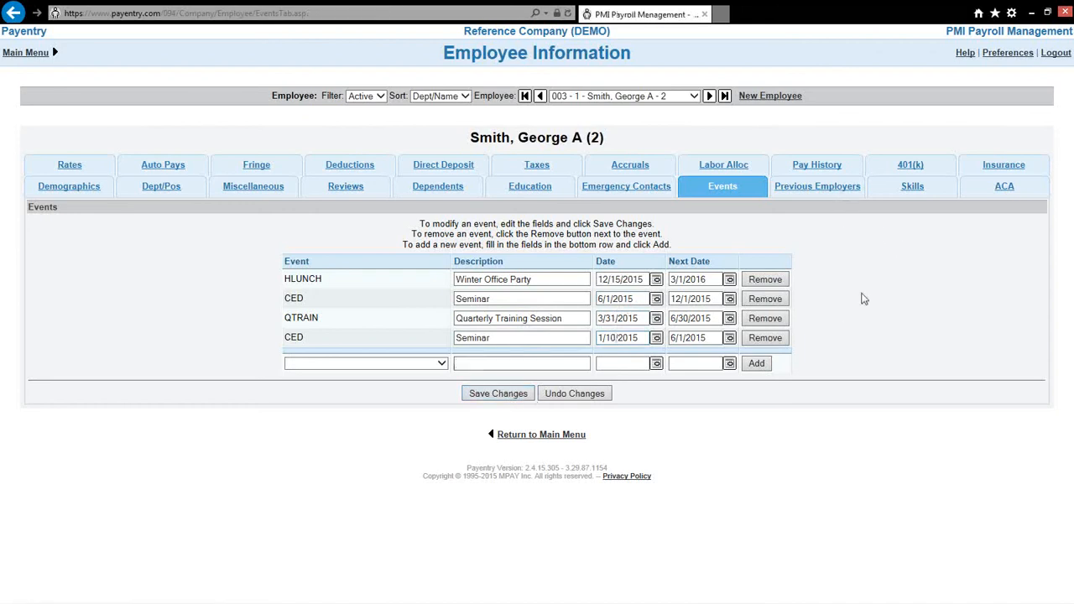
Step: Examine the employee's previous employers and skills, including the skill codes, description and date for a new entry
left_click(839, 189)
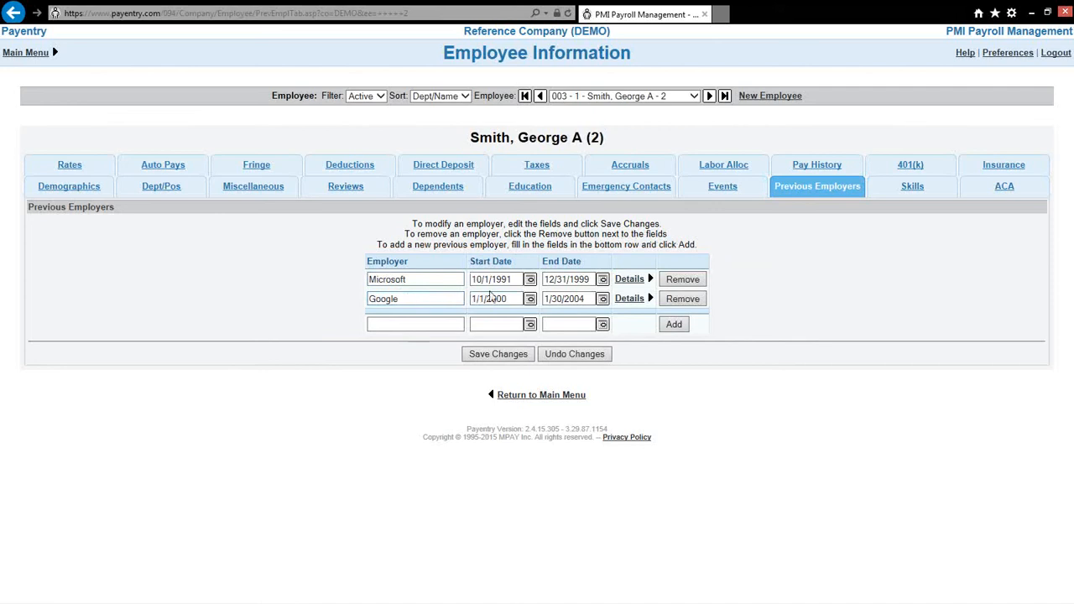
left_click(912, 187)
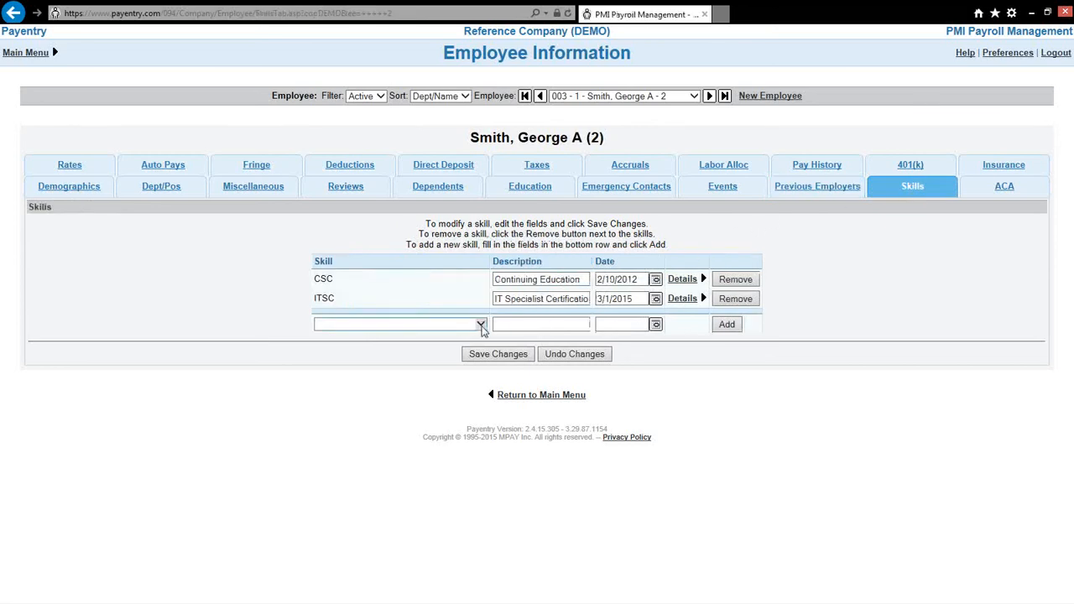
left_click(481, 325)
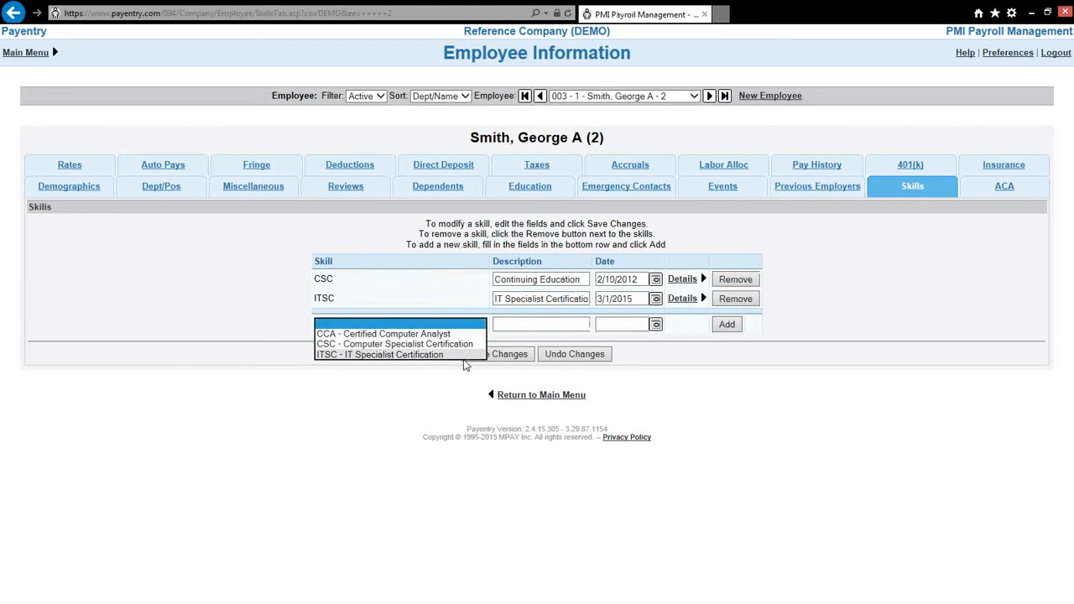
left_click(522, 323)
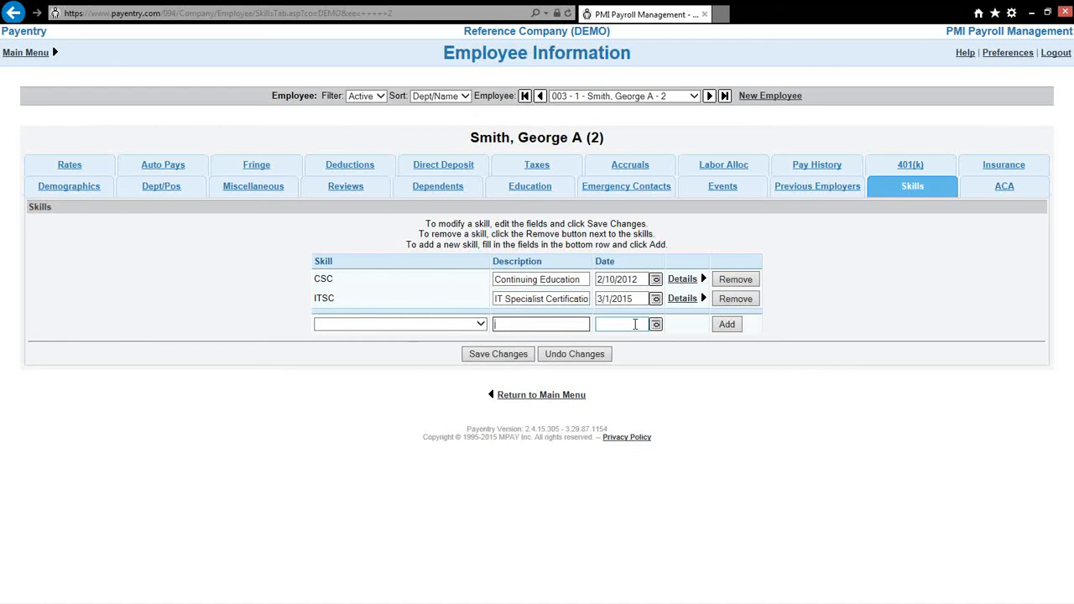
left_click(635, 324)
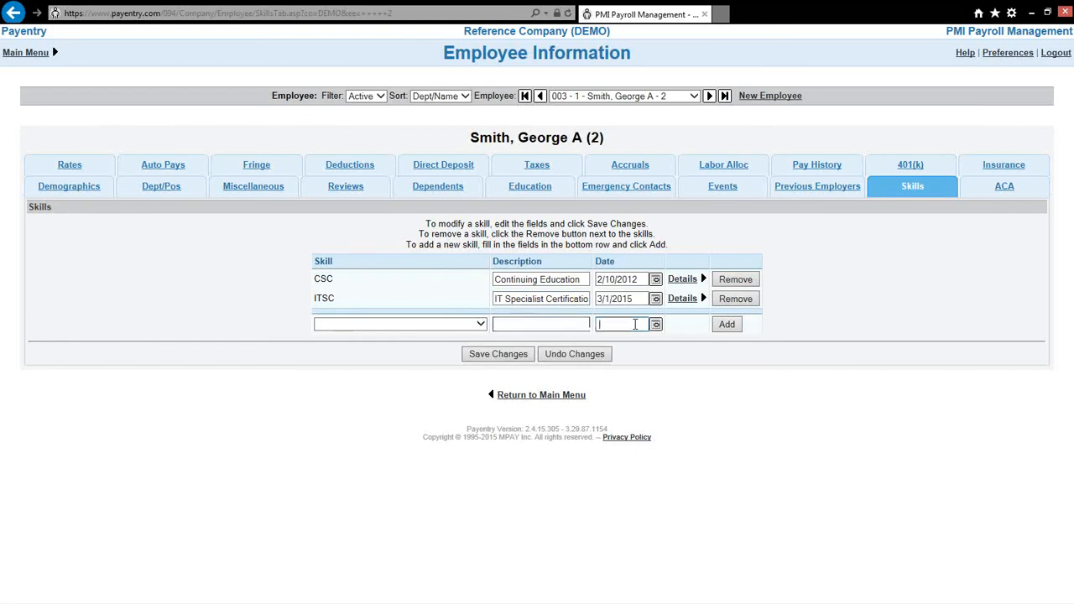
Step: Examine the employee's ACA status and the status codes available for a new entry
left_click(1003, 189)
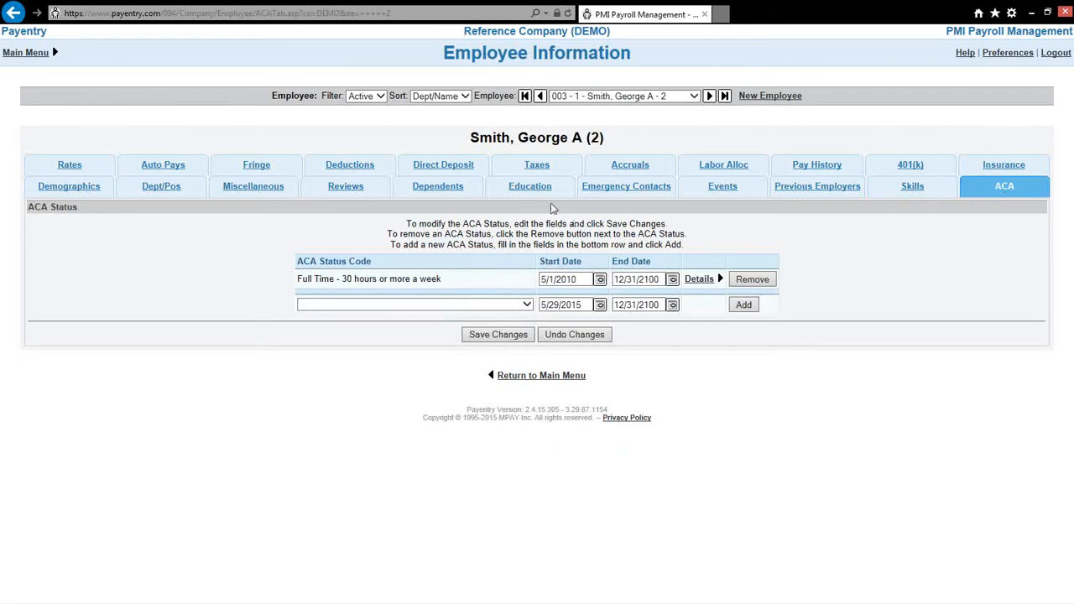
left_click(527, 307)
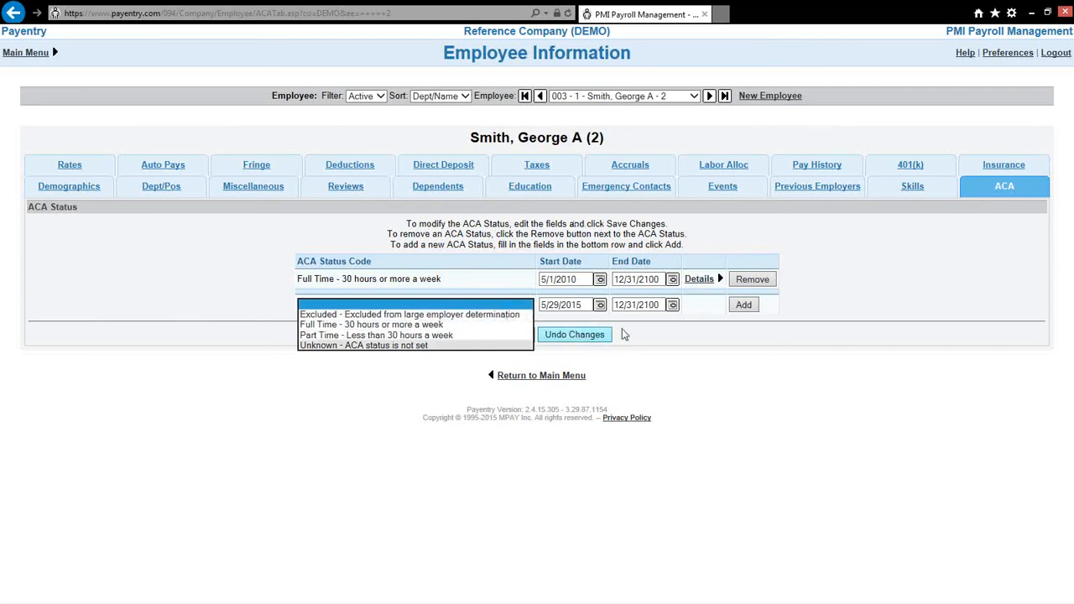
left_click(656, 333)
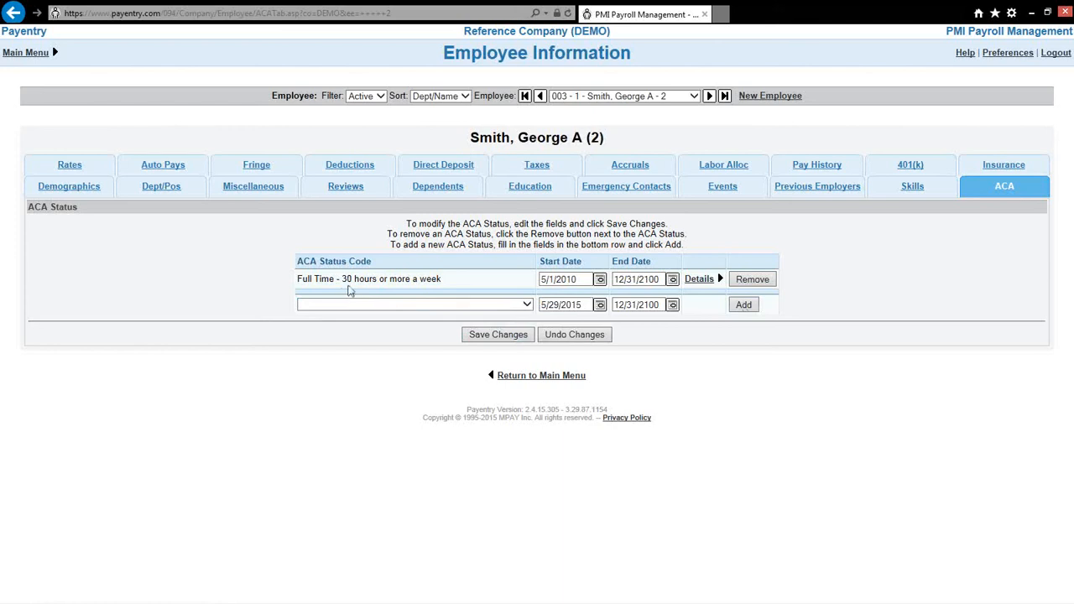
Step: Examine the employee's pay rates and the rate codes available for a new rate
left_click(78, 171)
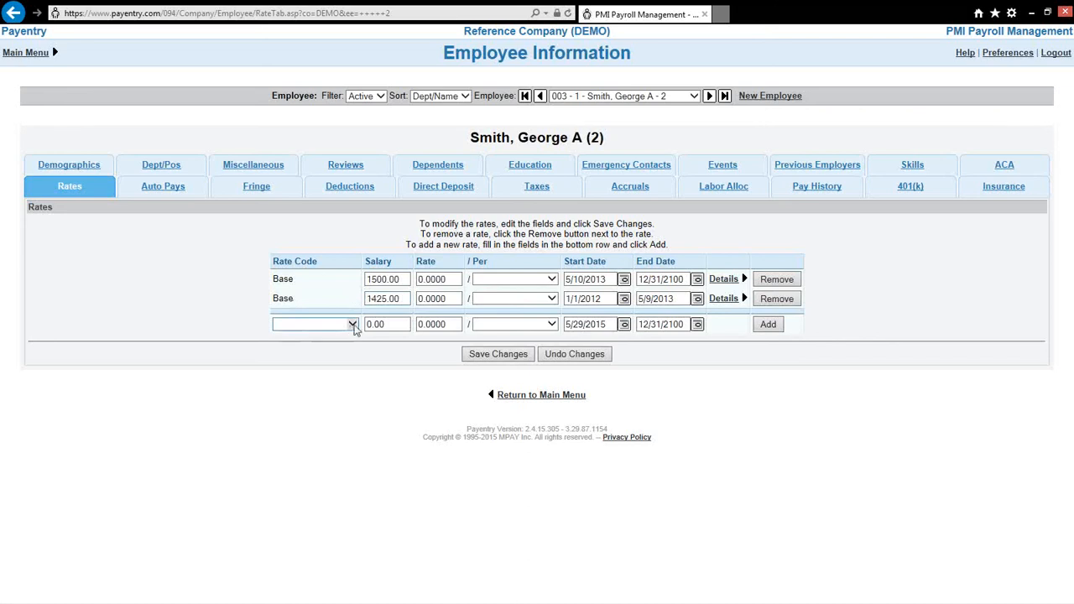
left_click(353, 325)
left_click(383, 351)
Step: Try None as the base auto pay, return it to Salary, and review the codes for a new auto pay
left_click(165, 193)
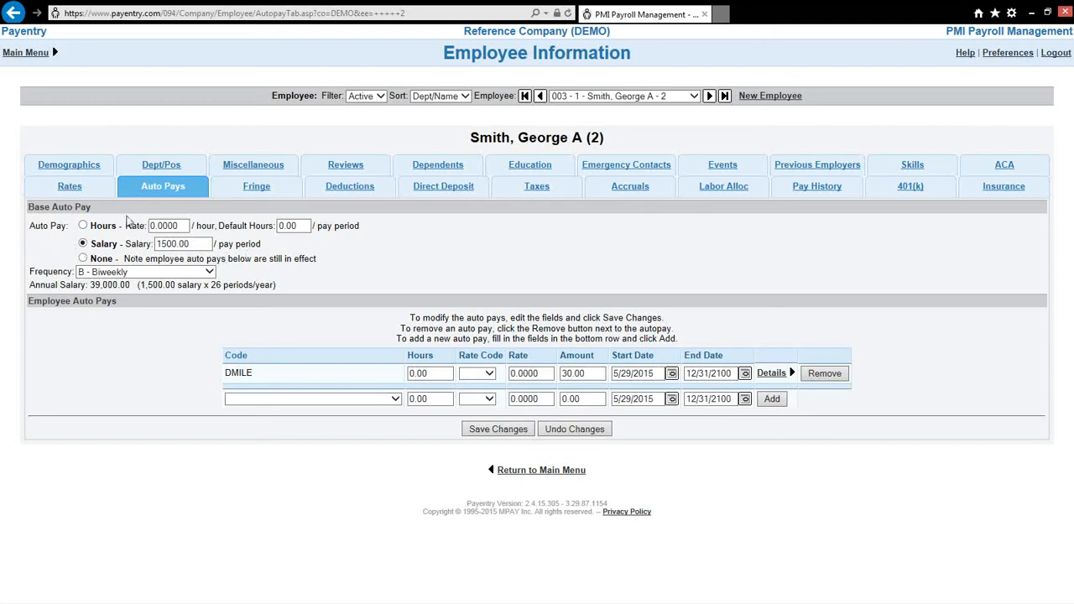
left_click(83, 259)
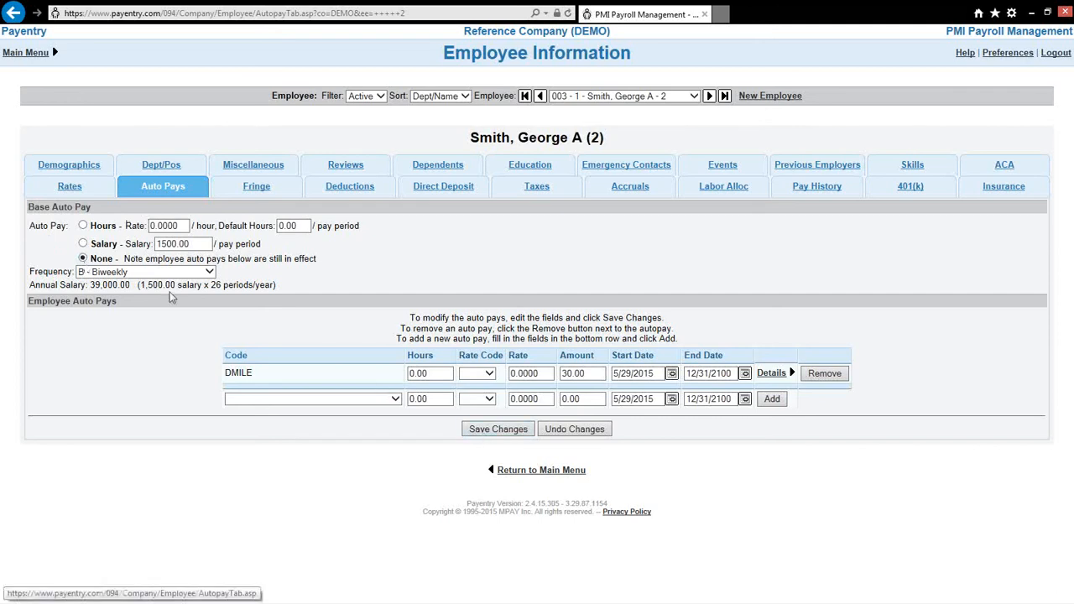
left_click(83, 244)
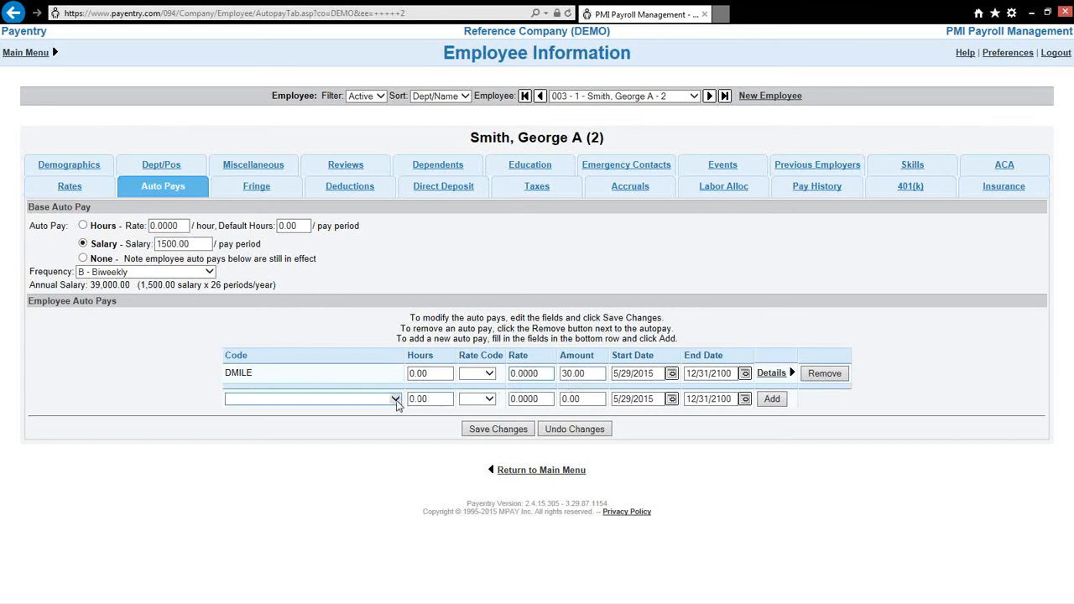
left_click(395, 399)
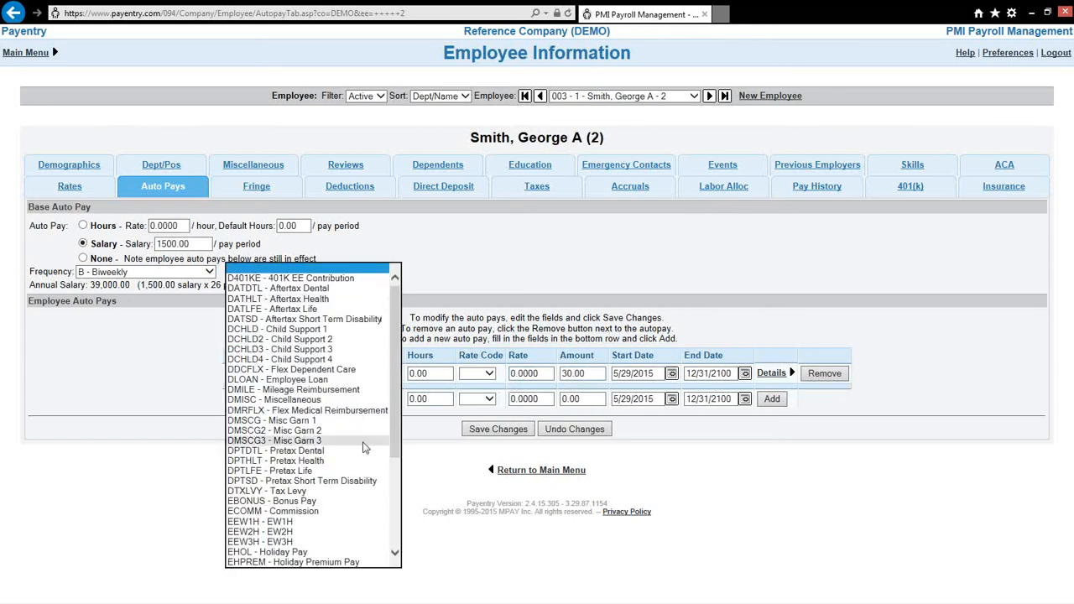
left_click(431, 449)
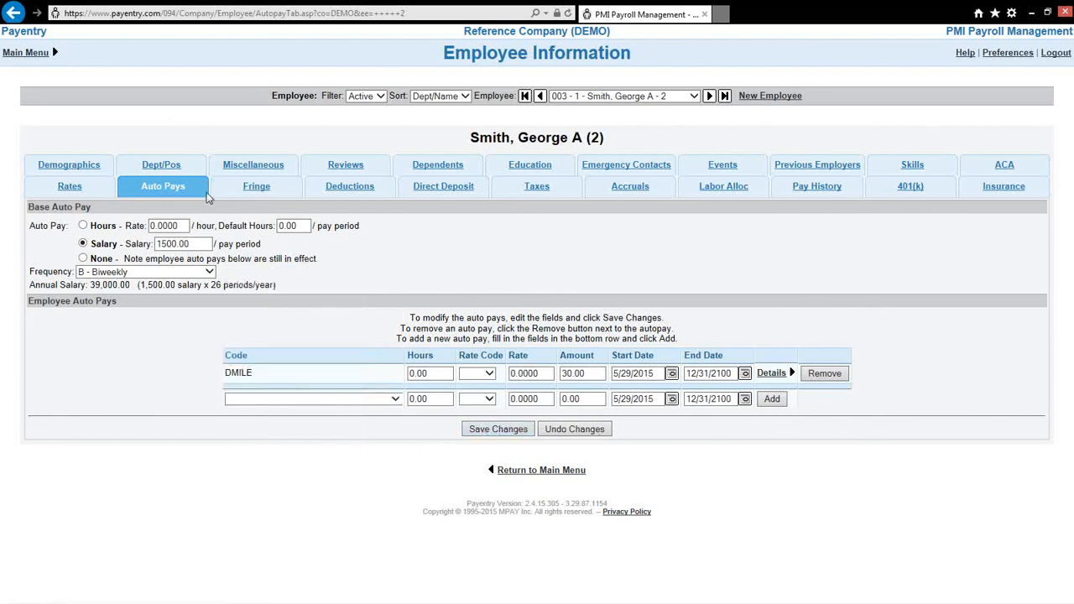
Step: Examine the employee's fringe benefits and deductions, including the codes available for a new deduction
left_click(254, 188)
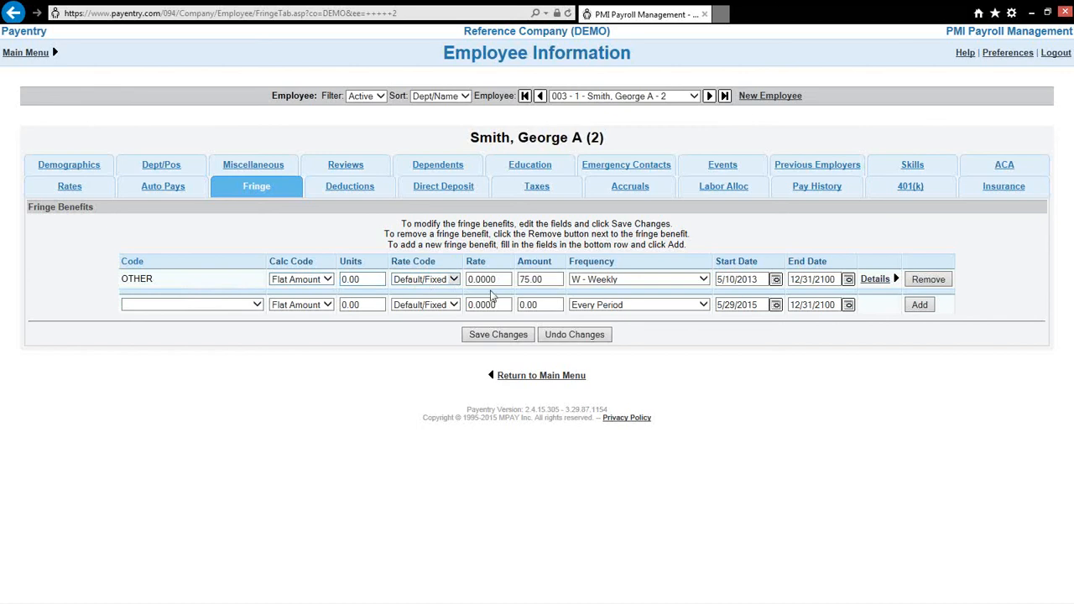
left_click(561, 279)
left_click(346, 193)
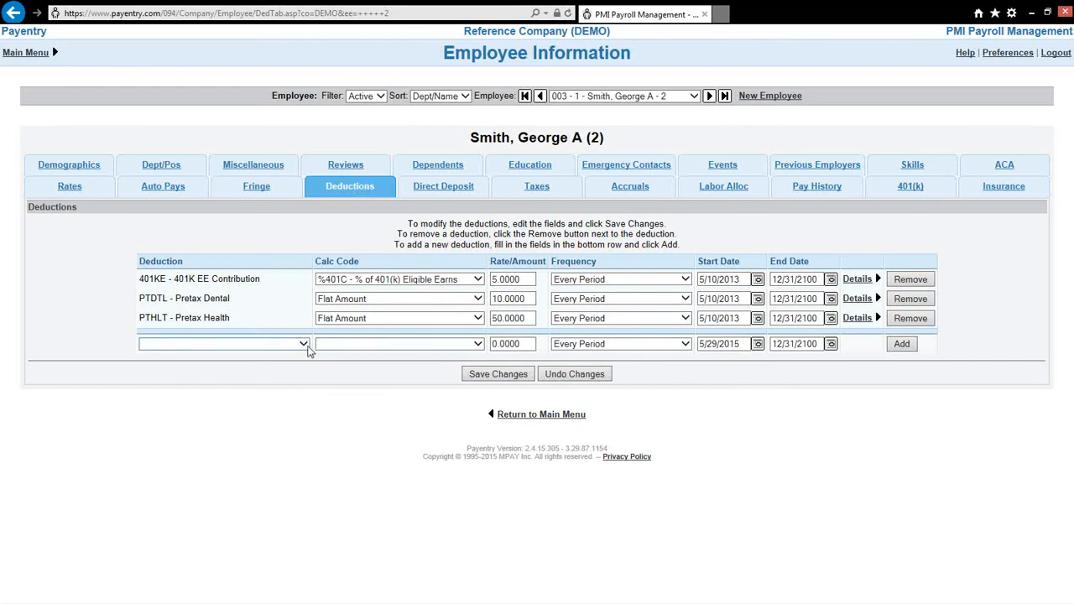
left_click(304, 345)
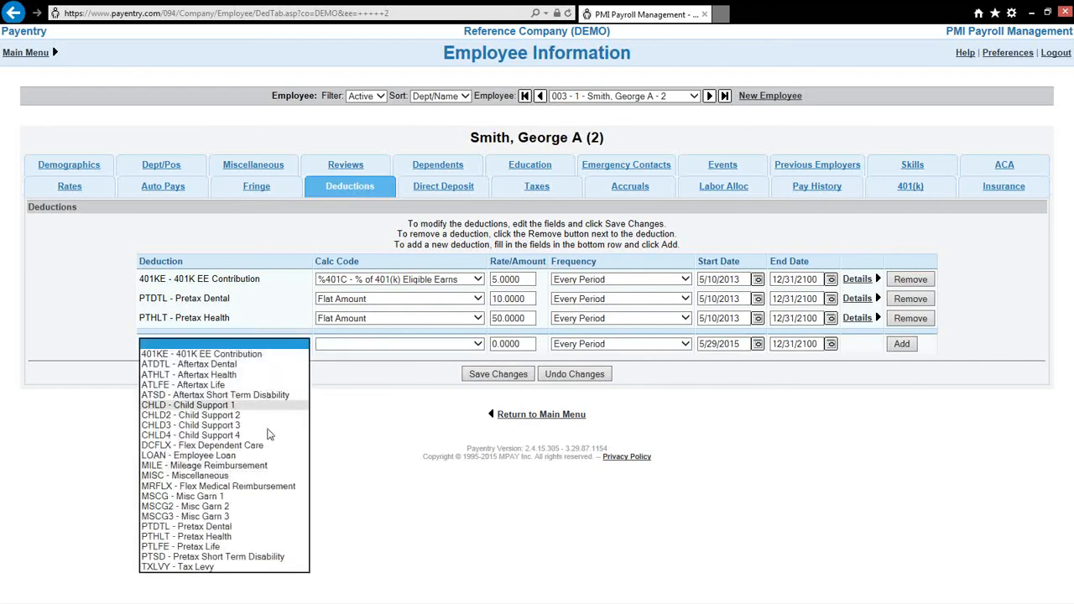
left_click(361, 407)
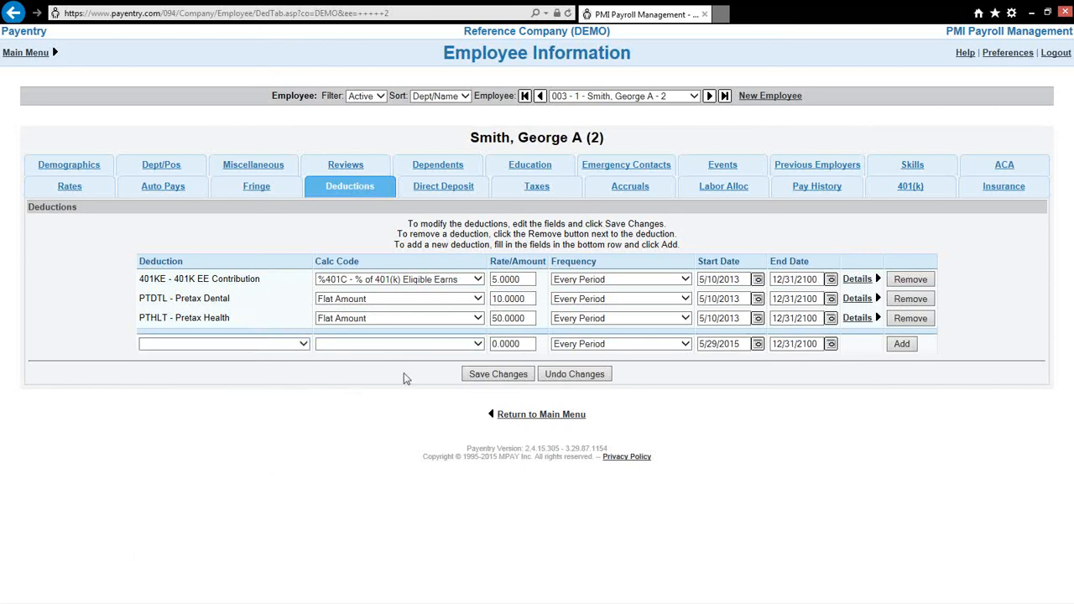
key("Tab")
key("Tab")
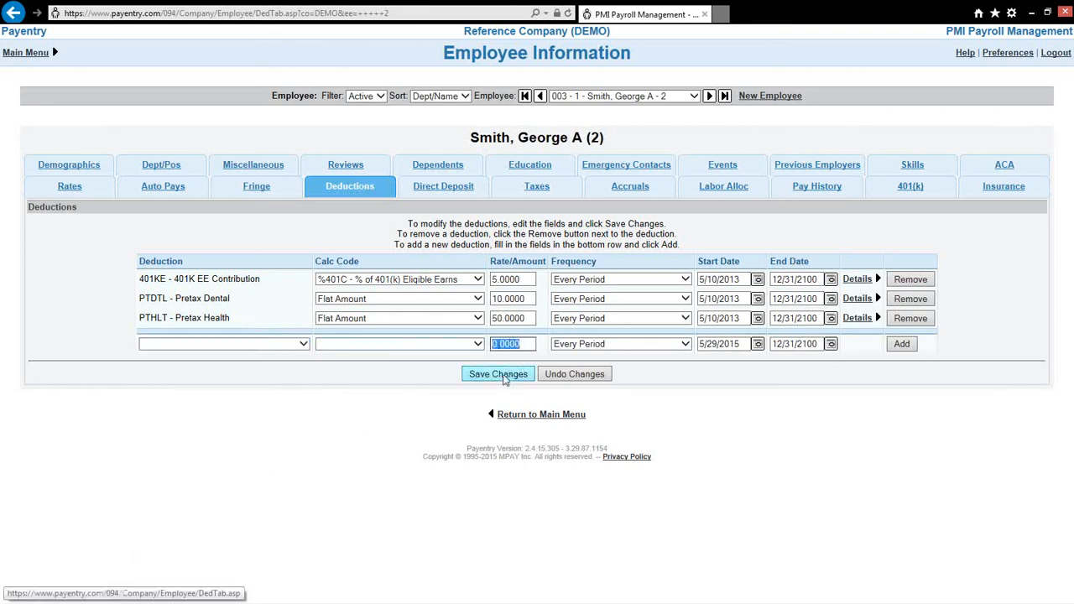
left_click(523, 341)
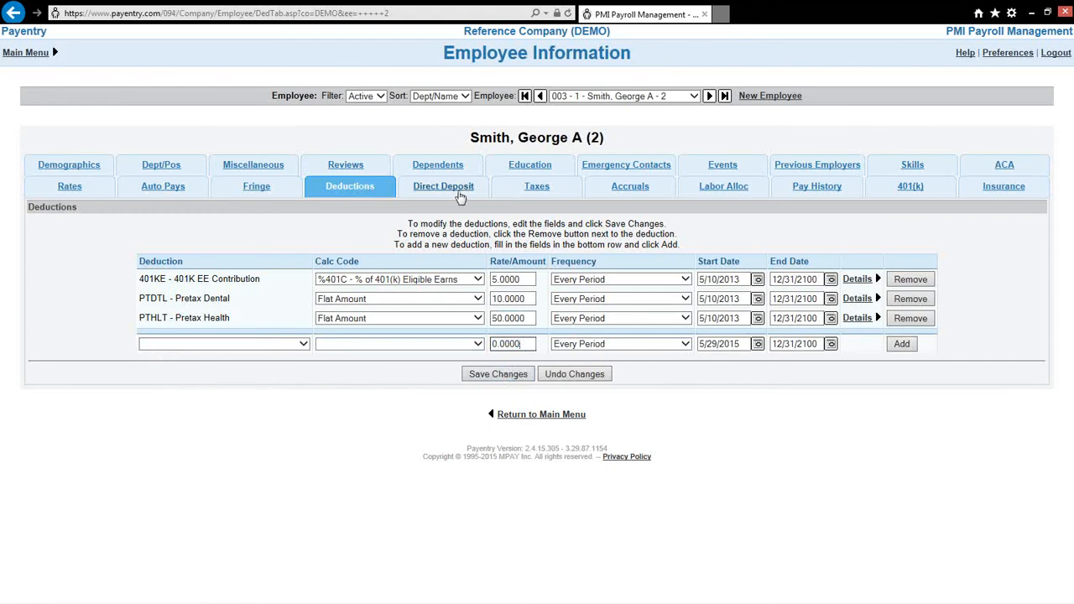
Step: Examine the employee's existing direct deposits, comparing the priority numbers and accounts of the two entries
left_click(460, 195)
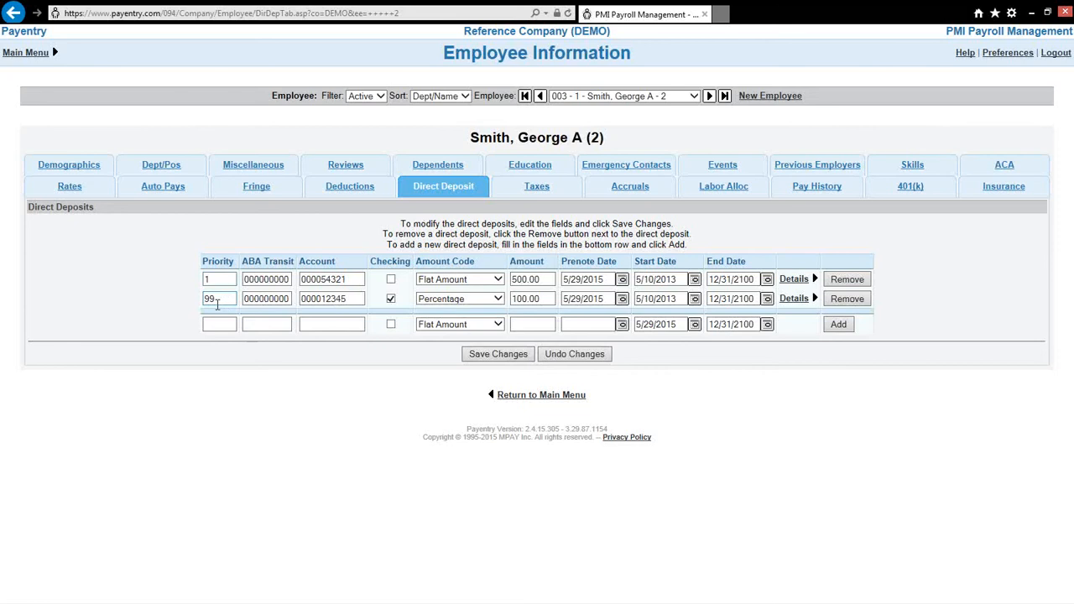
left_click_drag(220, 299, 191, 299)
left_click(227, 303)
left_click(350, 279)
left_click(230, 299)
double_click(228, 300)
left_click(357, 300)
Step: Fill in a new direct deposit with priority 2, the bank's ABA transit number and the account number, leaving Checking unselected
left_click(224, 326)
left_click(256, 326)
type("000000000")
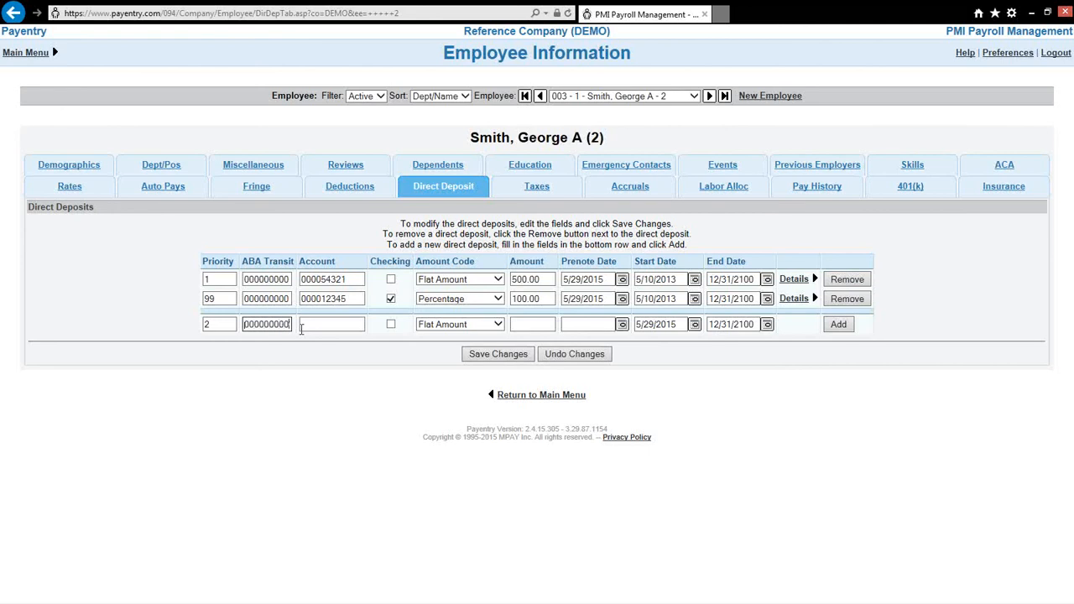
left_click(335, 324)
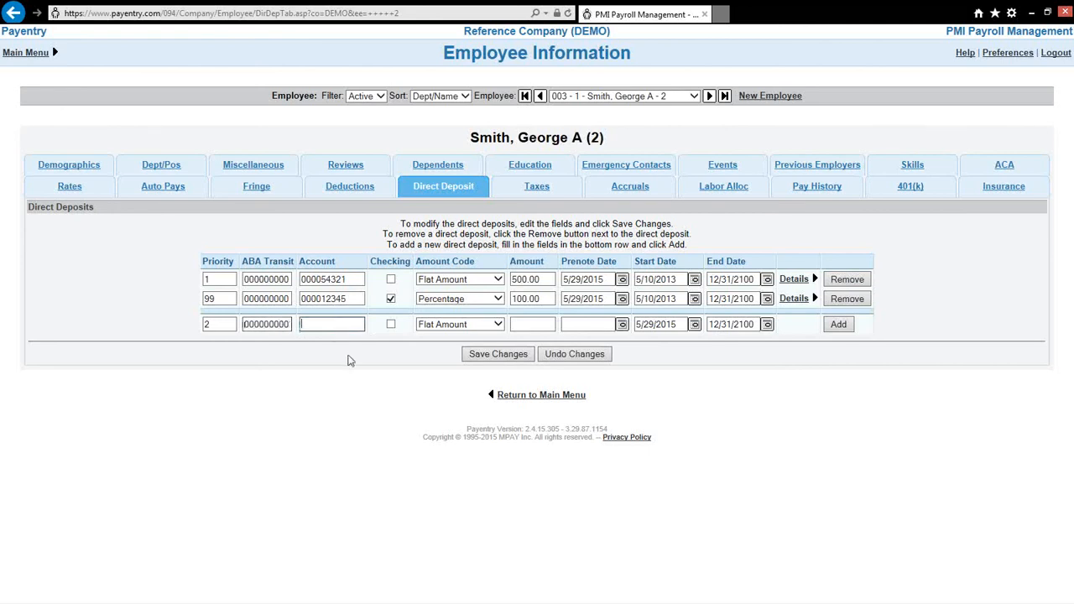
type("000000001")
left_click(391, 326)
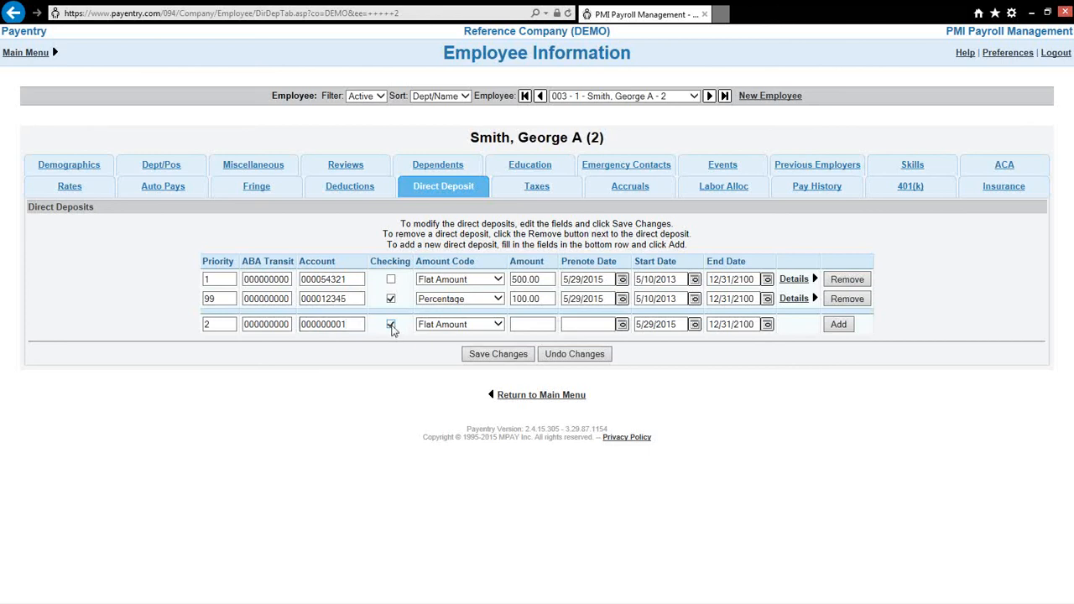
left_click(391, 324)
Step: Set the new direct deposit's amount to 100, keeping Flat Amount as its amount code
left_click(520, 324)
left_click(497, 325)
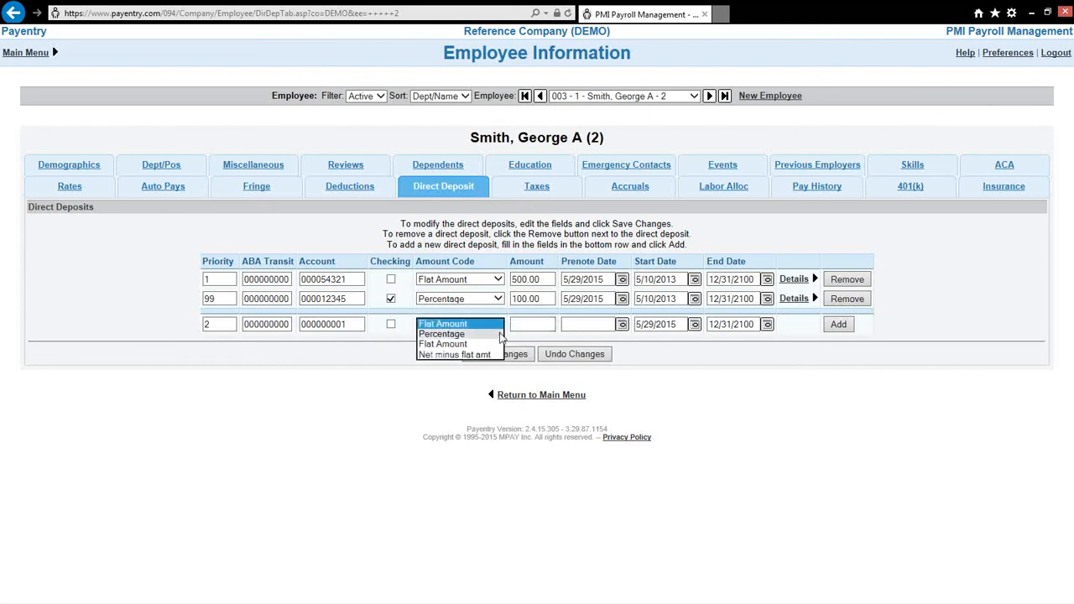
left_click(525, 326)
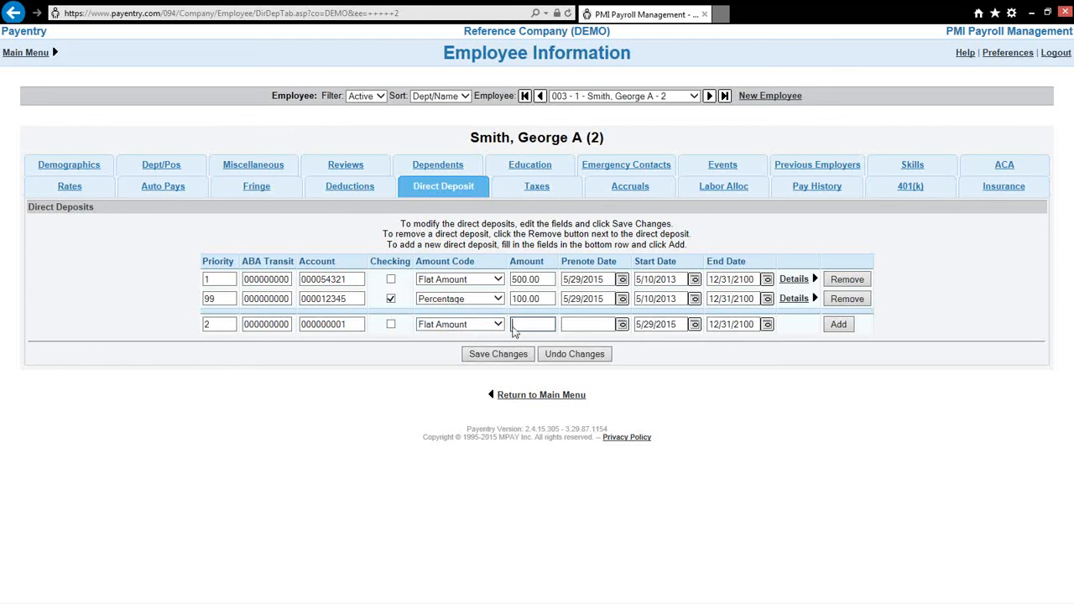
type("100")
left_click_drag(527, 327, 493, 330)
left_click(493, 329)
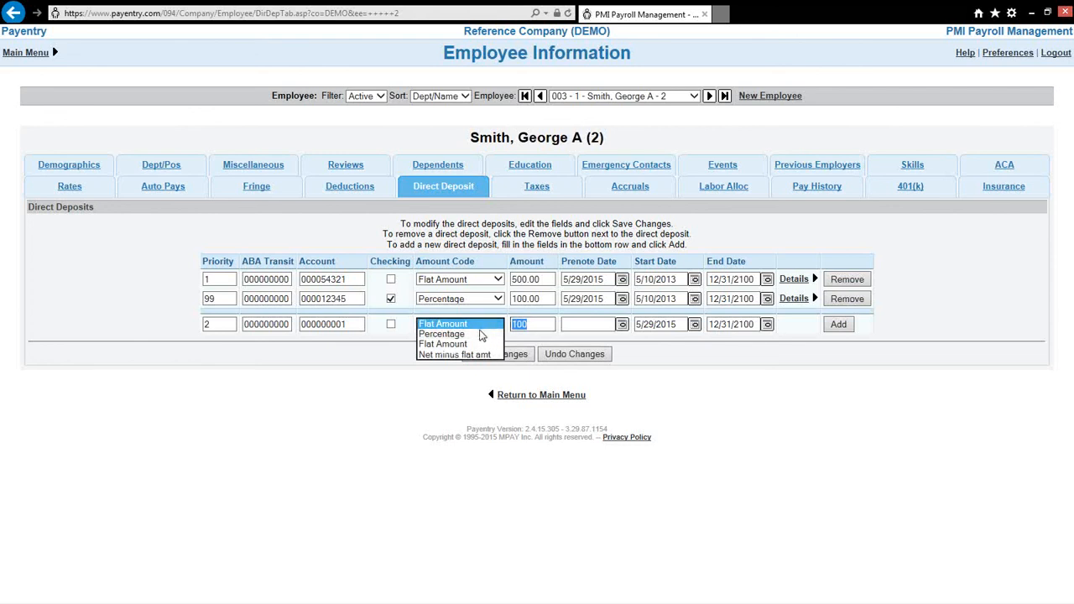
left_click(544, 324)
left_click_drag(526, 326, 512, 328)
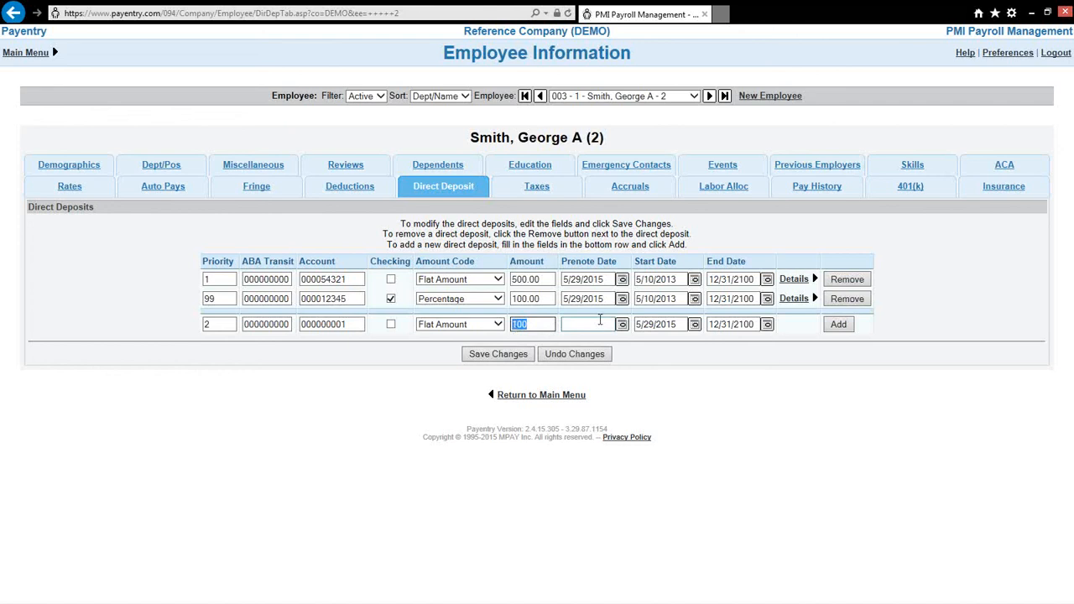
Step: Add the new direct deposit with a blank prenote date and save the changes
left_click(582, 325)
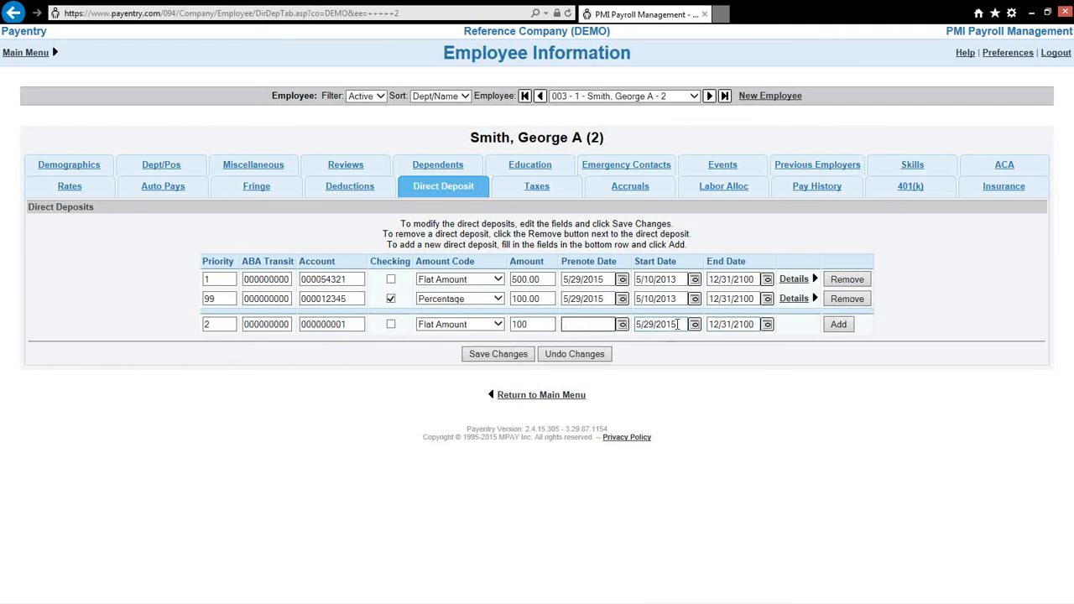
left_click(838, 325)
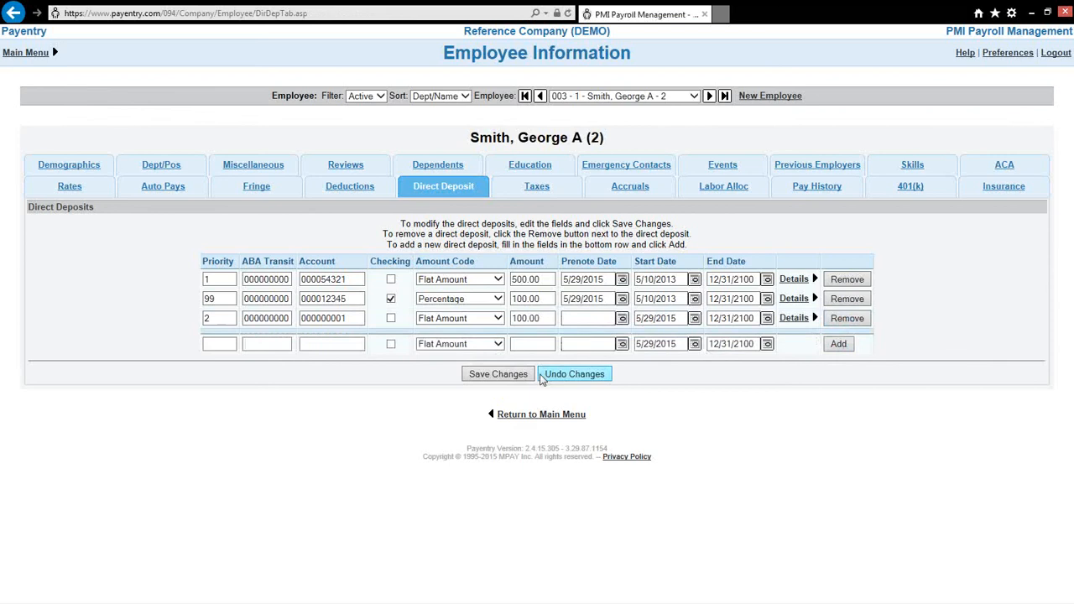
left_click(527, 377)
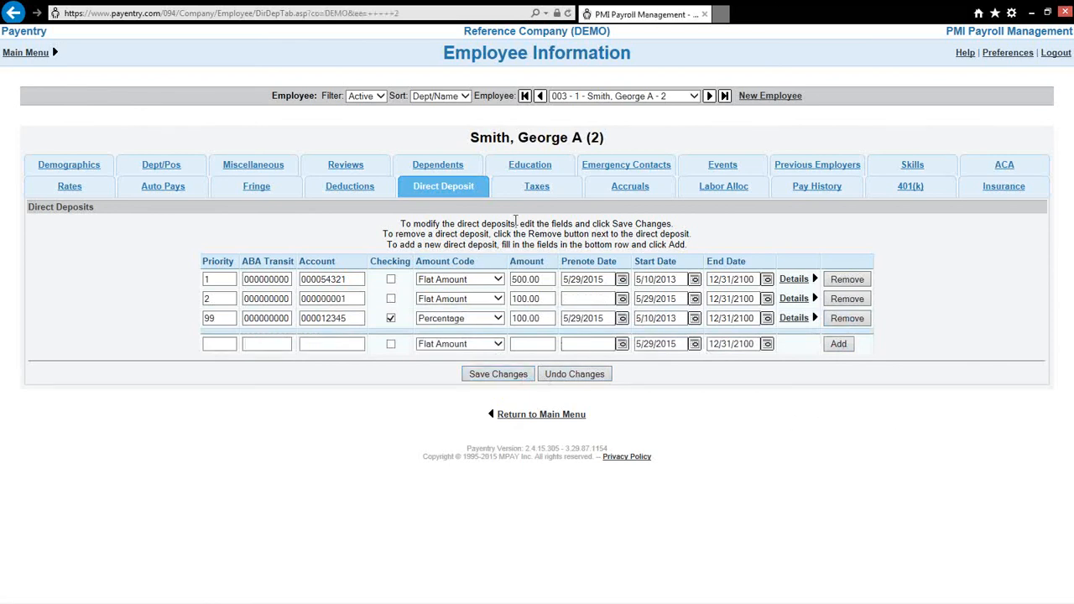
Step: Examine the employee's federal and state taxes, including the FITW filing statuses and the VA legend, and save the tax page
left_click(539, 186)
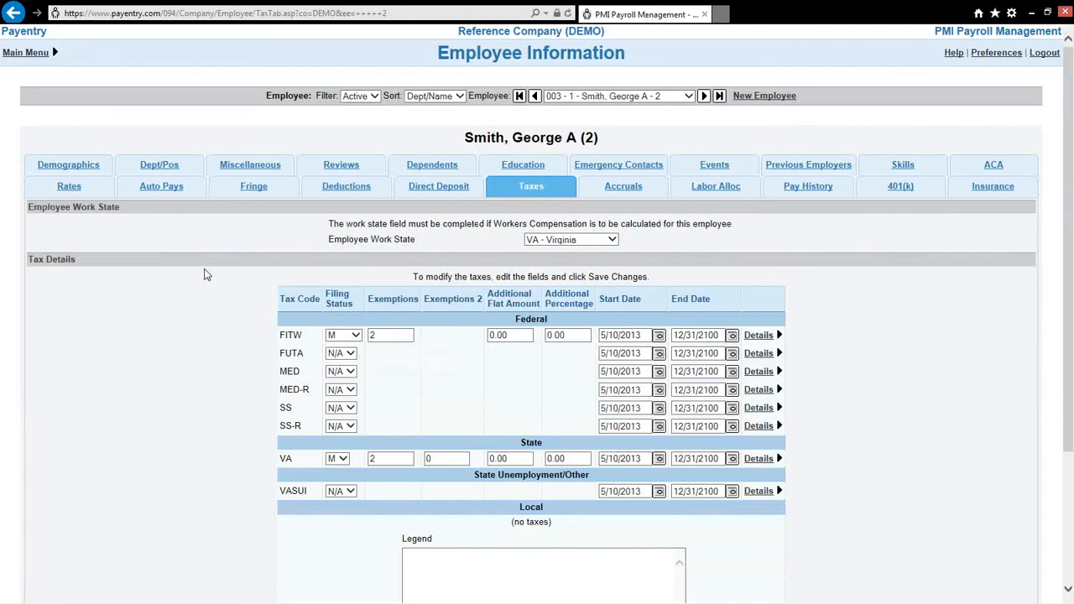
left_click(354, 336)
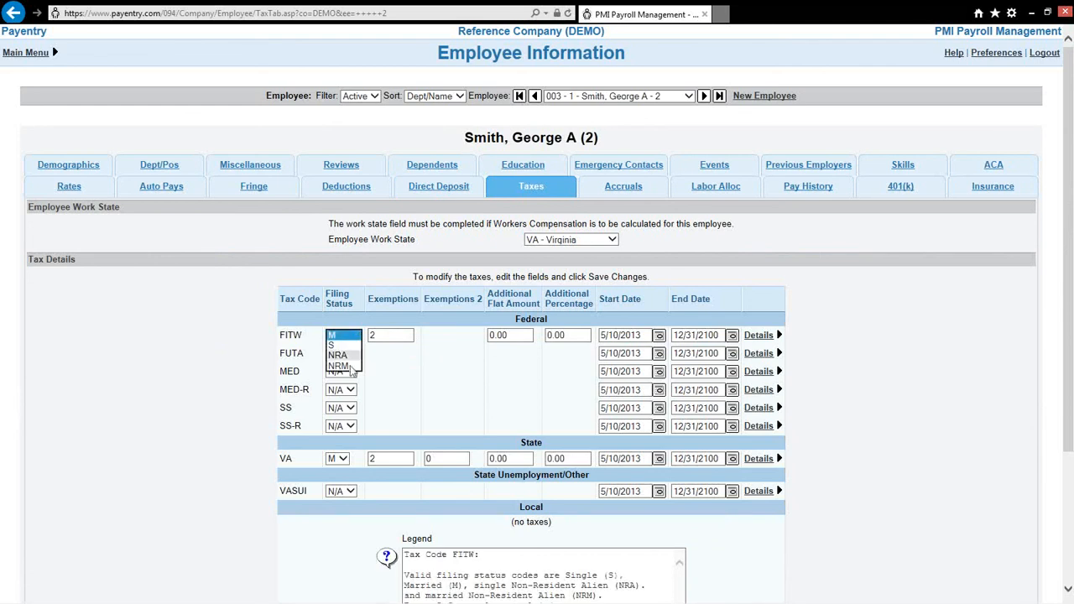
left_click(394, 472)
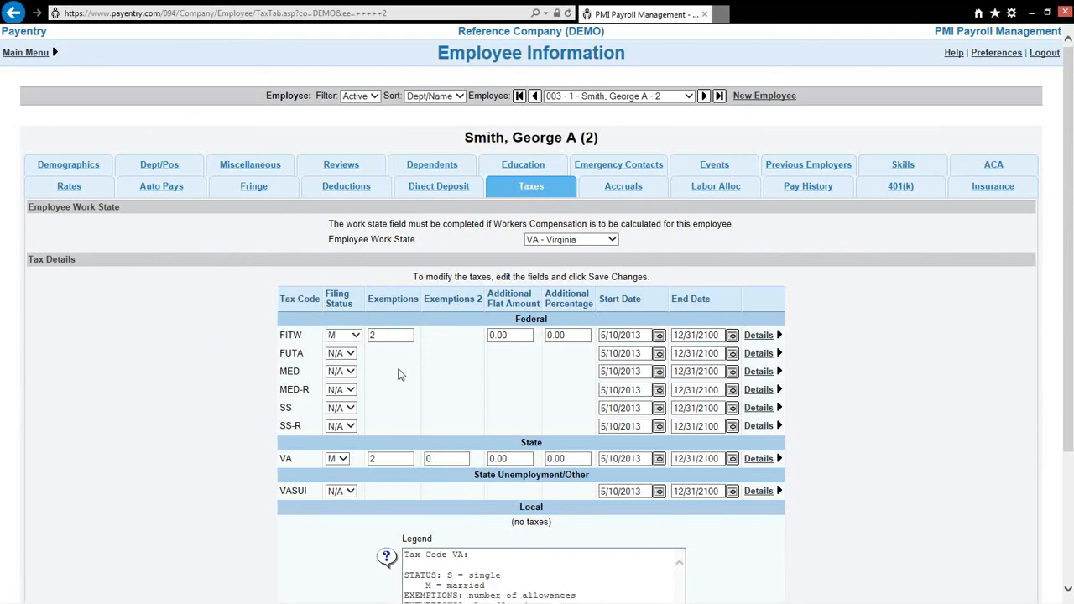
scroll(400, 420, "down", 3)
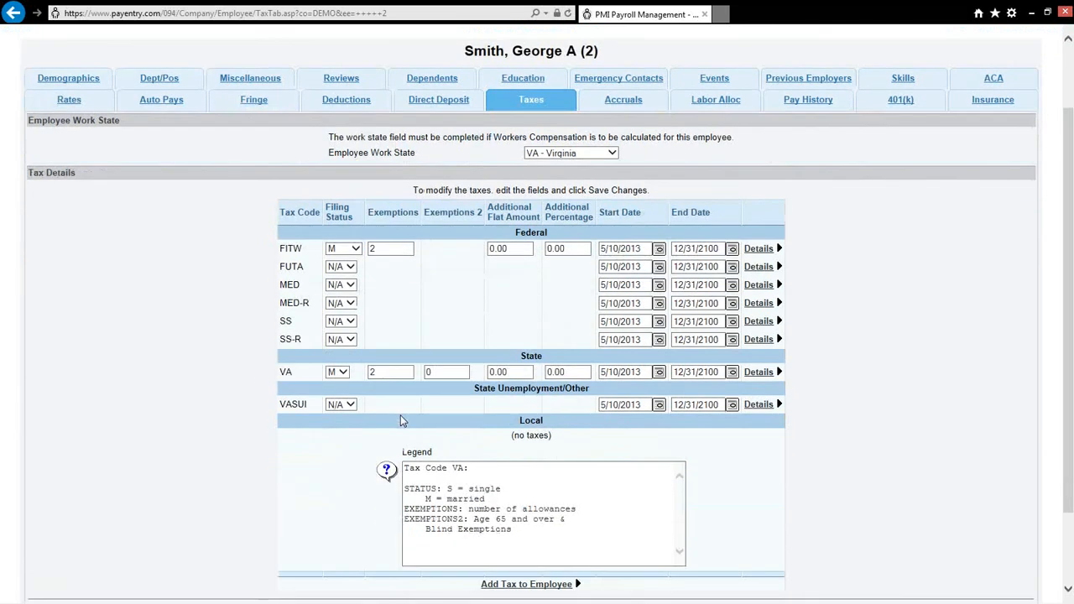
left_click(506, 528)
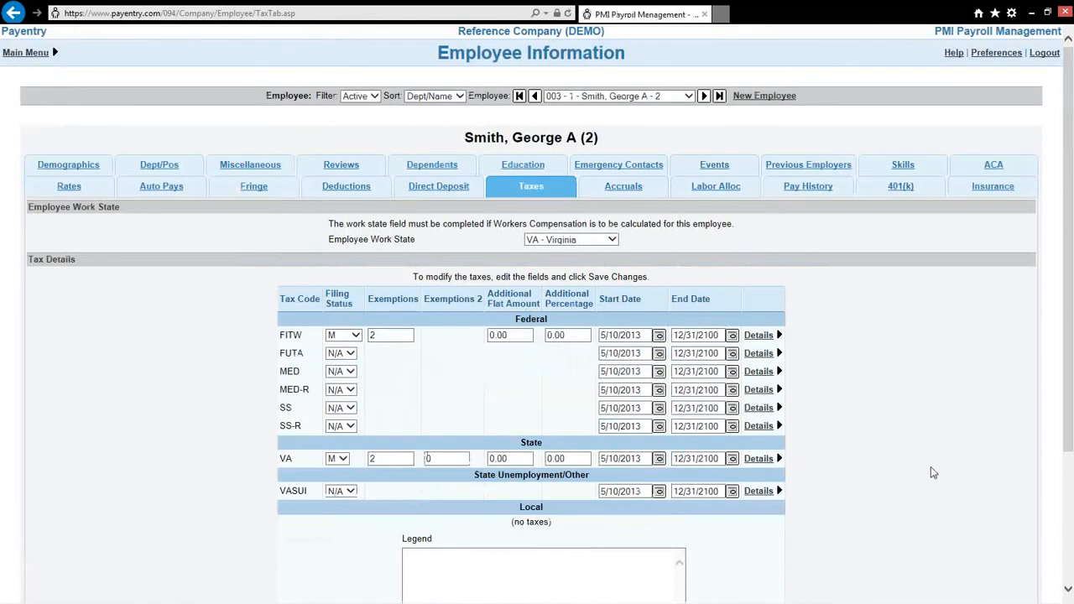
Step: Examine the employee's accruals and the accrual types available for a new entry, and save the accruals page
left_click(629, 186)
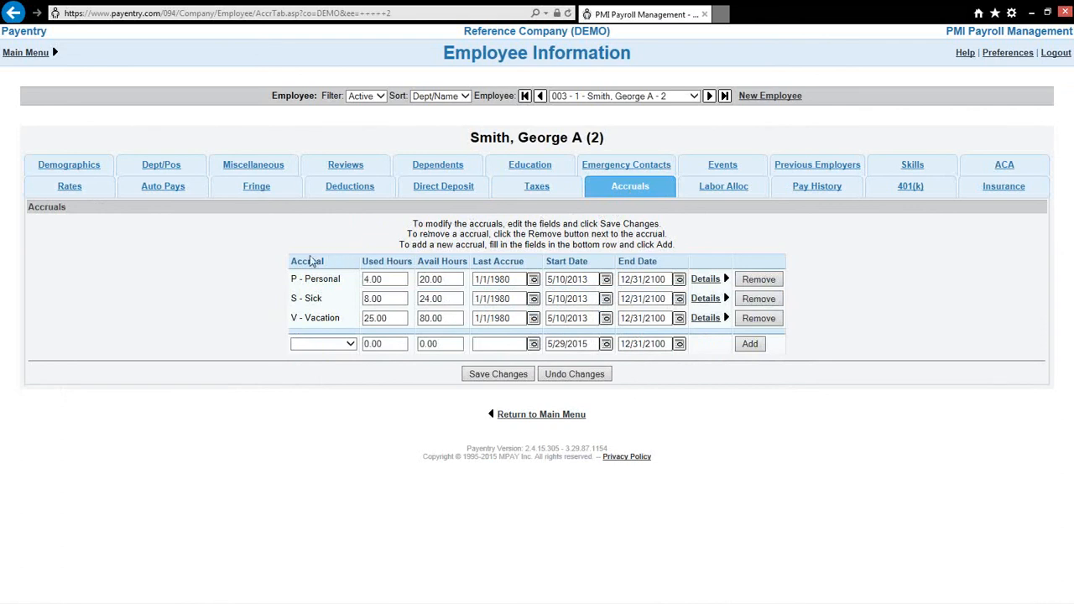
left_click(351, 348)
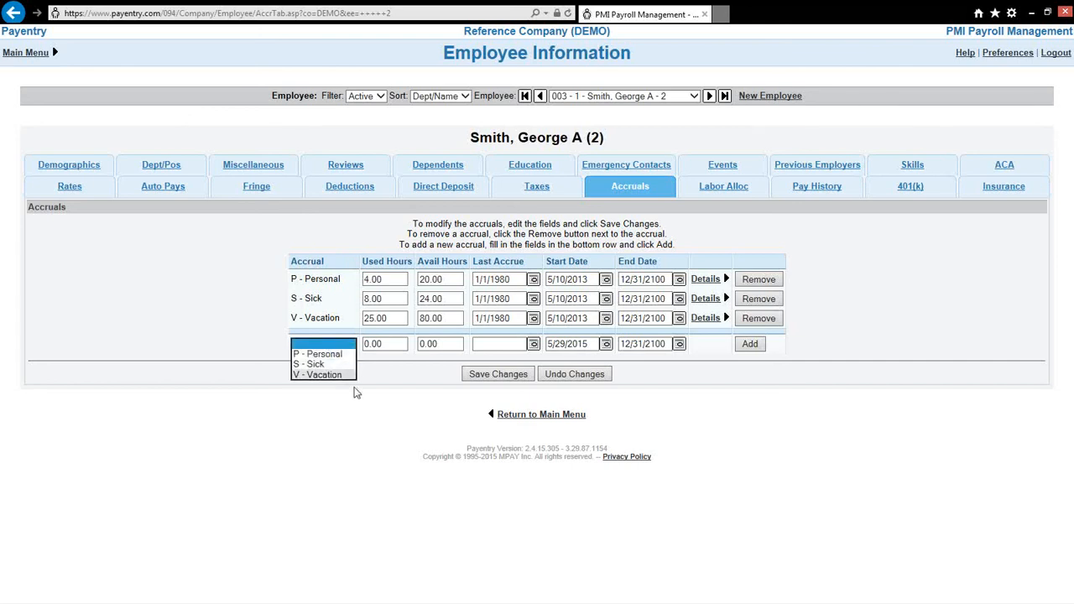
left_click(372, 369)
left_click_drag(446, 346, 412, 349)
left_click(401, 347)
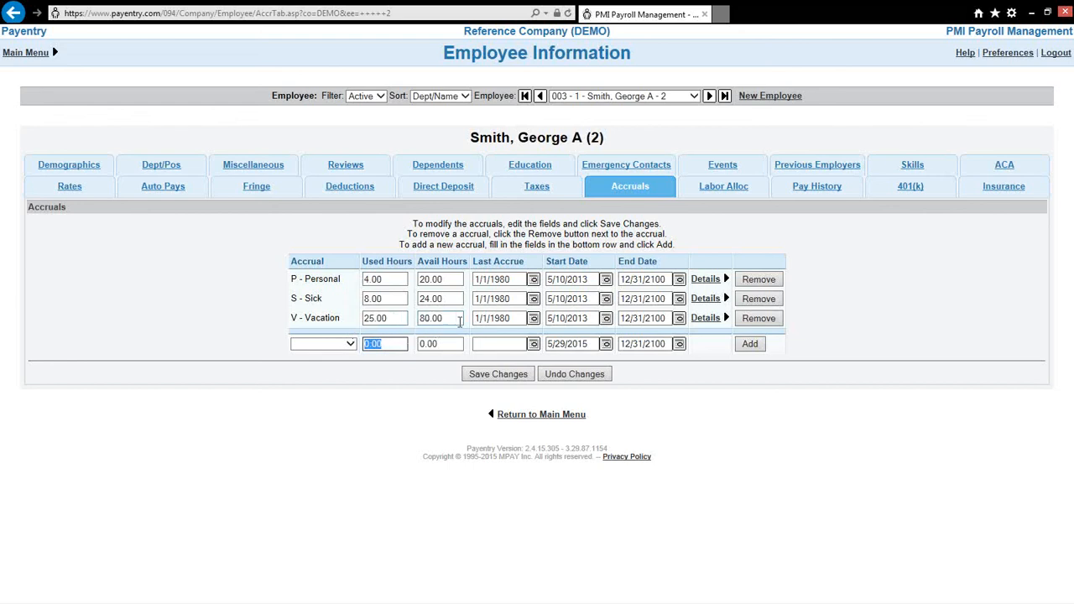
left_click(530, 375)
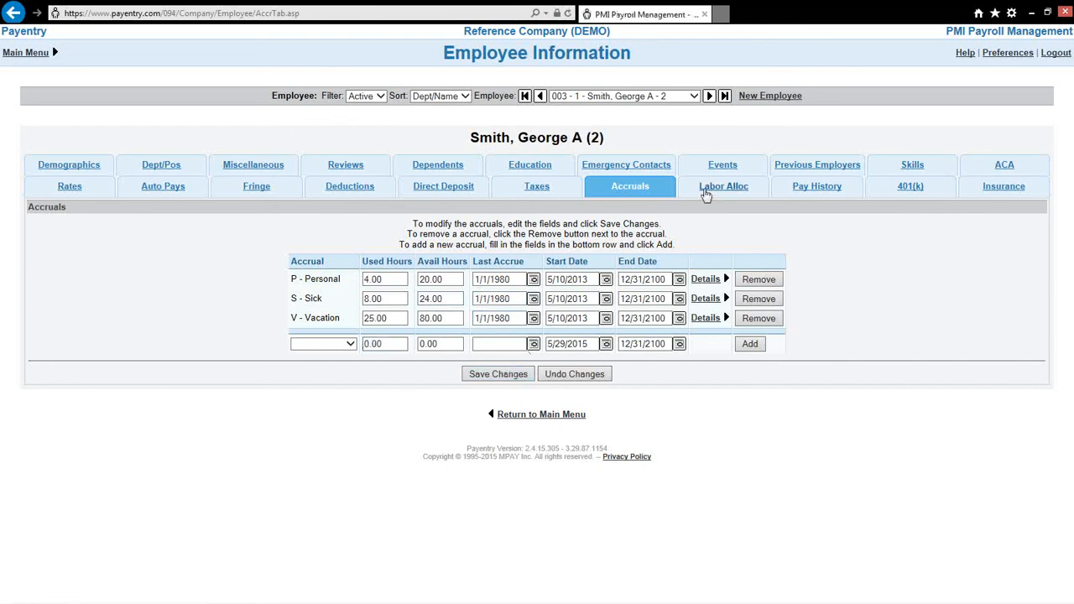
Step: Examine how the employee's labor is allocated by percentage across departments and locations
left_click(703, 192)
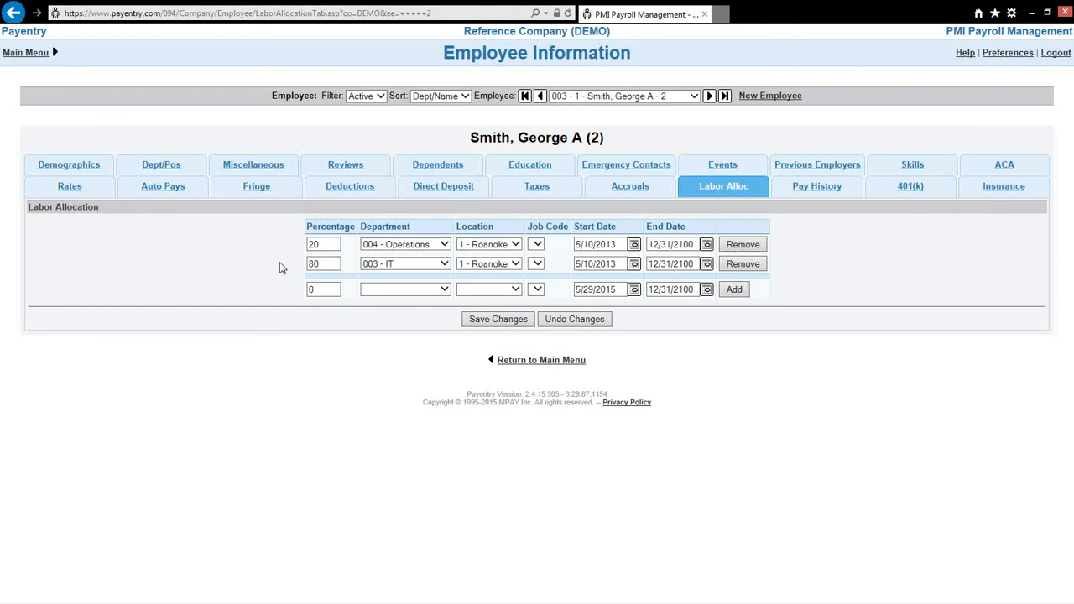
left_click(332, 246)
left_click(329, 264)
Step: Examine the employee's pay history, including the details of the first listed paycheck and the period covered by the totals
left_click(816, 189)
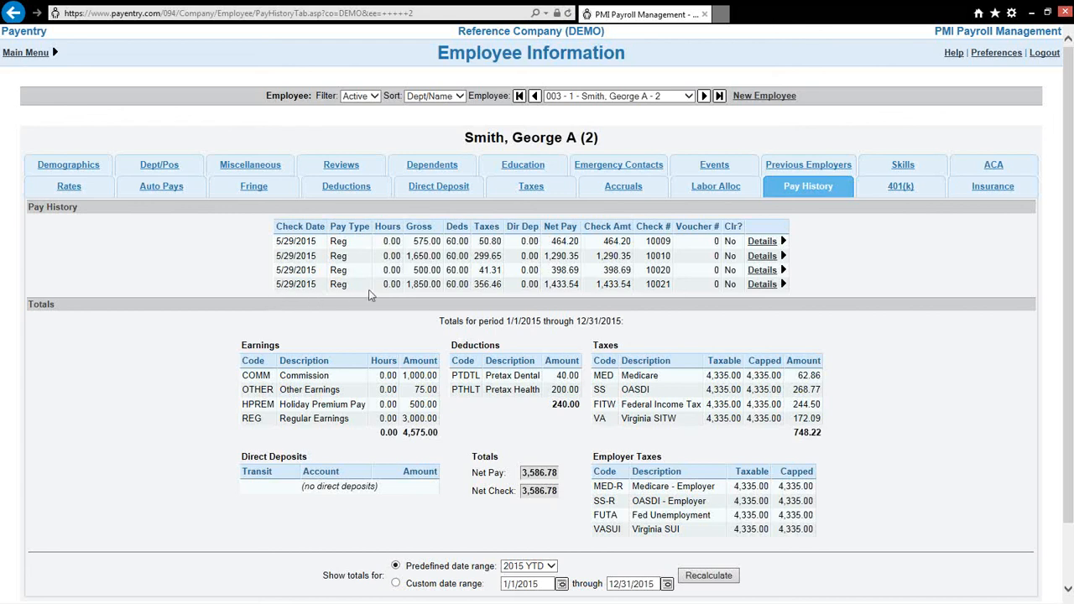
left_click(770, 243)
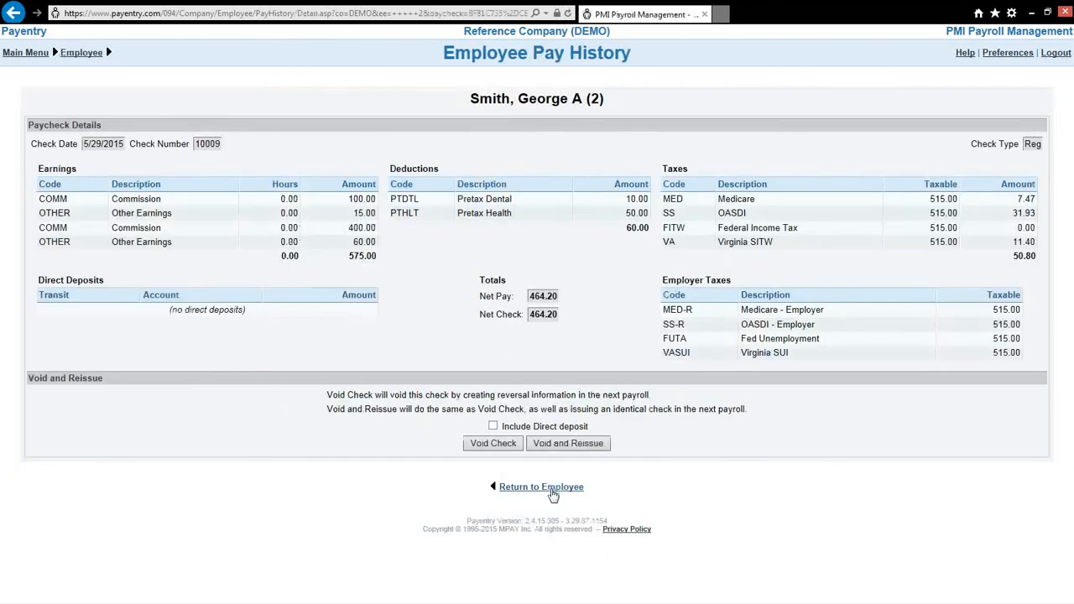
left_click(553, 493)
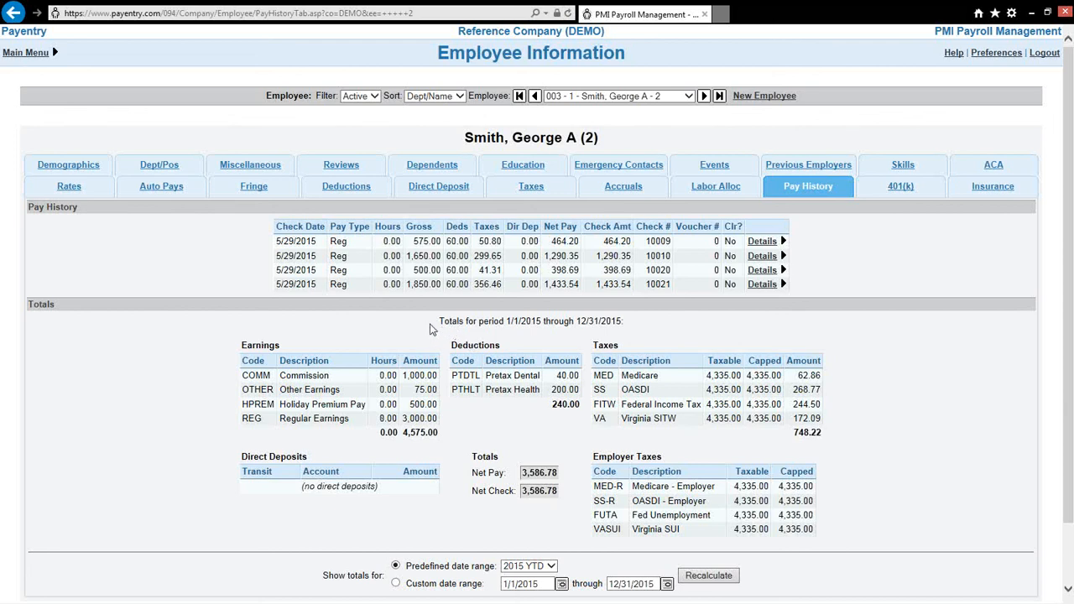
left_click_drag(440, 322, 634, 327)
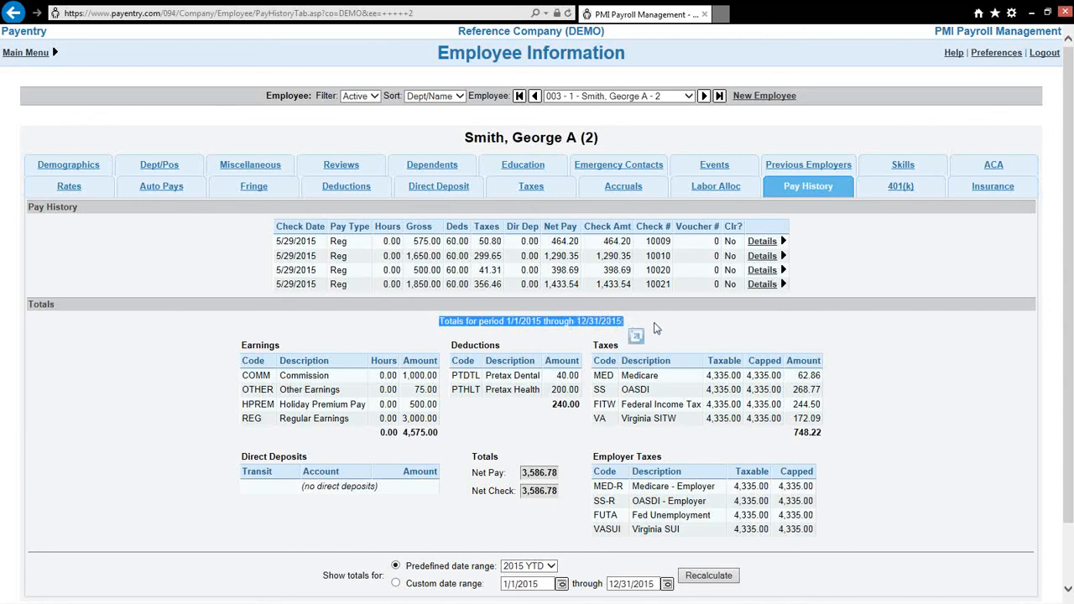
left_click(722, 327)
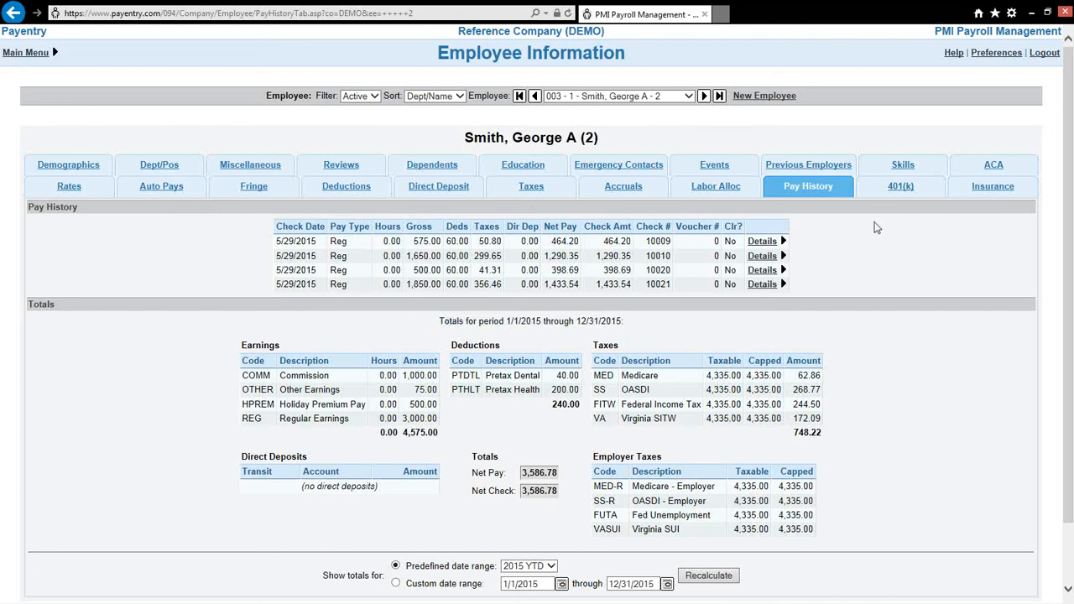
Step: Examine the employee's 401(k) status fields and insurance entries, including the plan coverage options for ANTHM
left_click(898, 192)
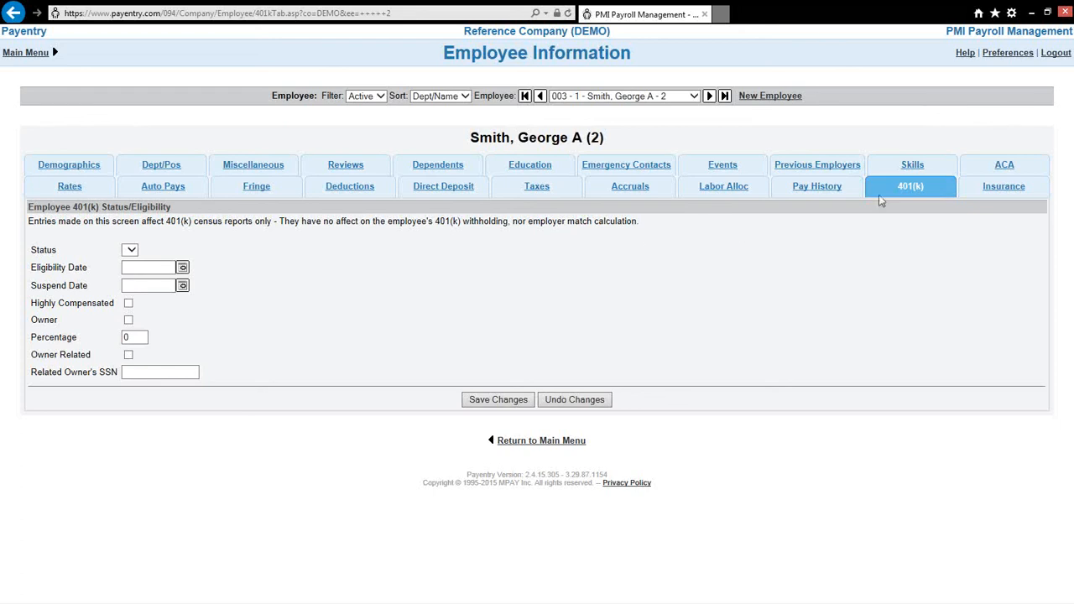
left_click(985, 190)
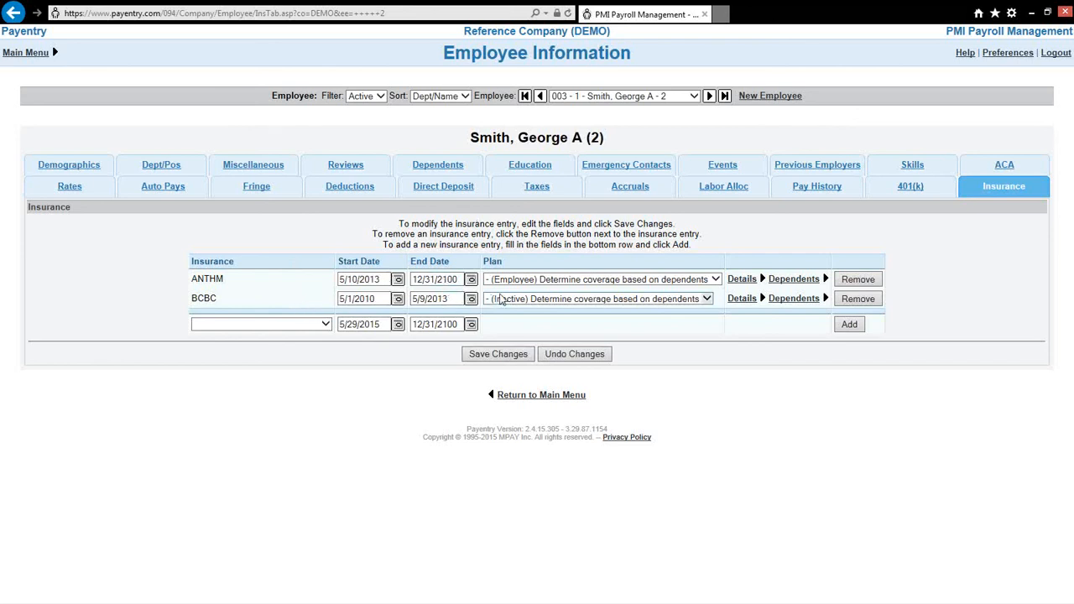
left_click(616, 283)
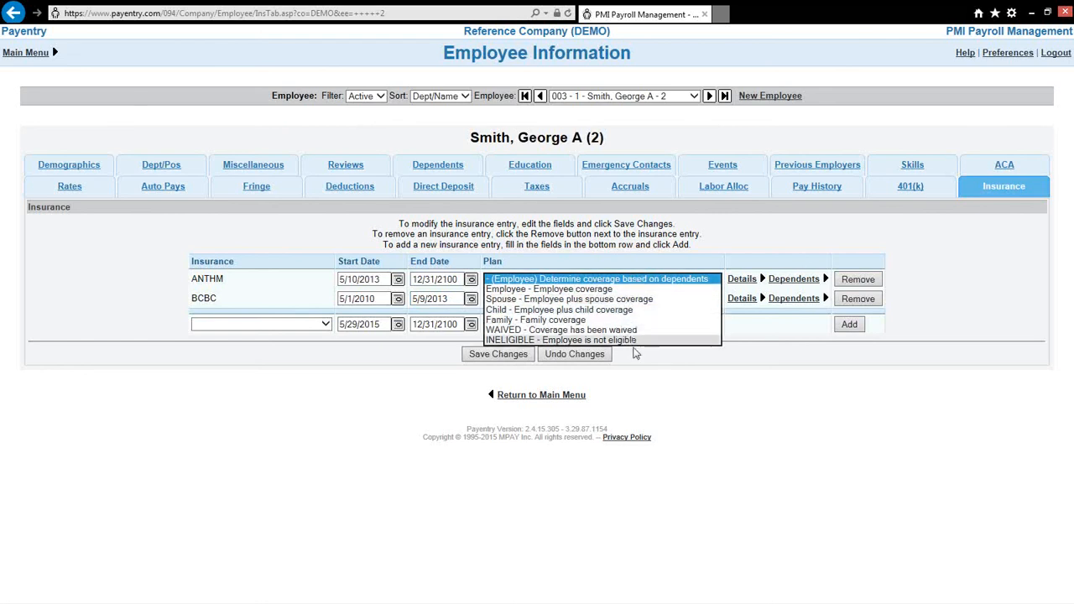
left_click(739, 351)
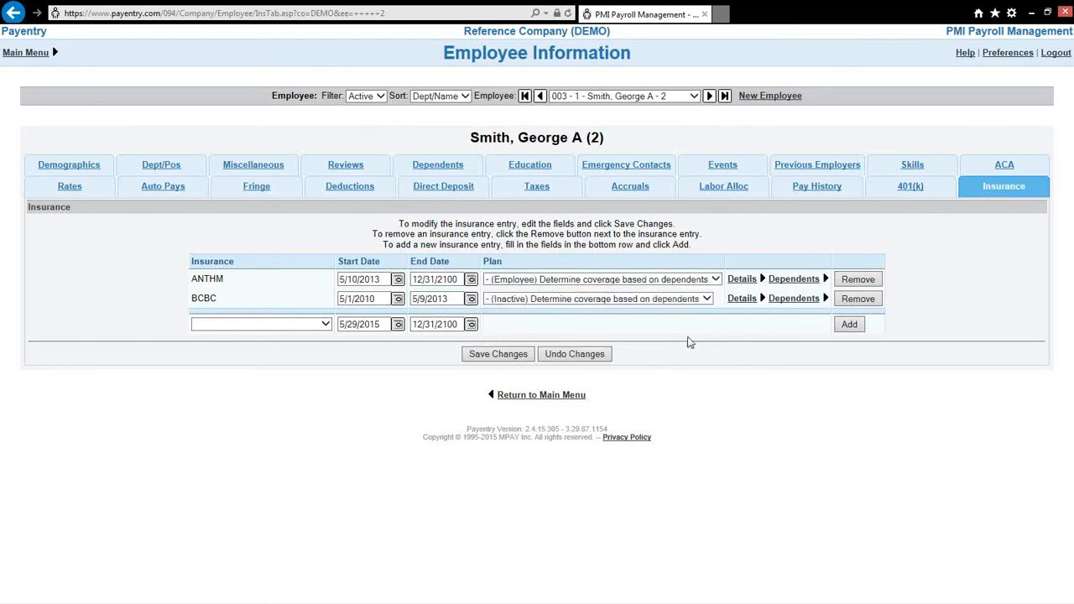
Step: Save the employee's insurance page and return to the company's main menu
left_click(524, 361)
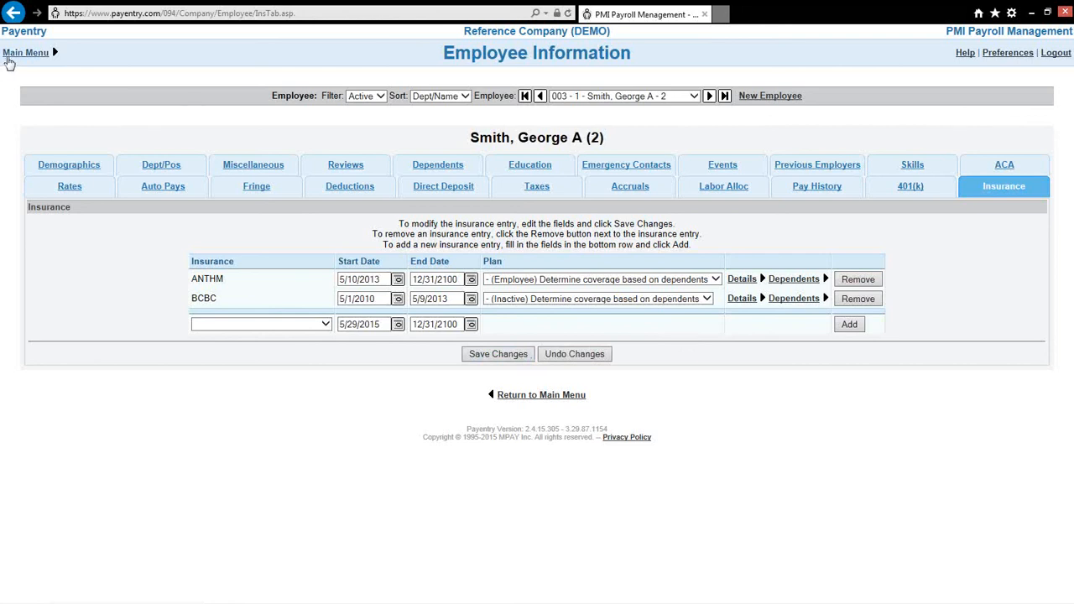
left_click(8, 57)
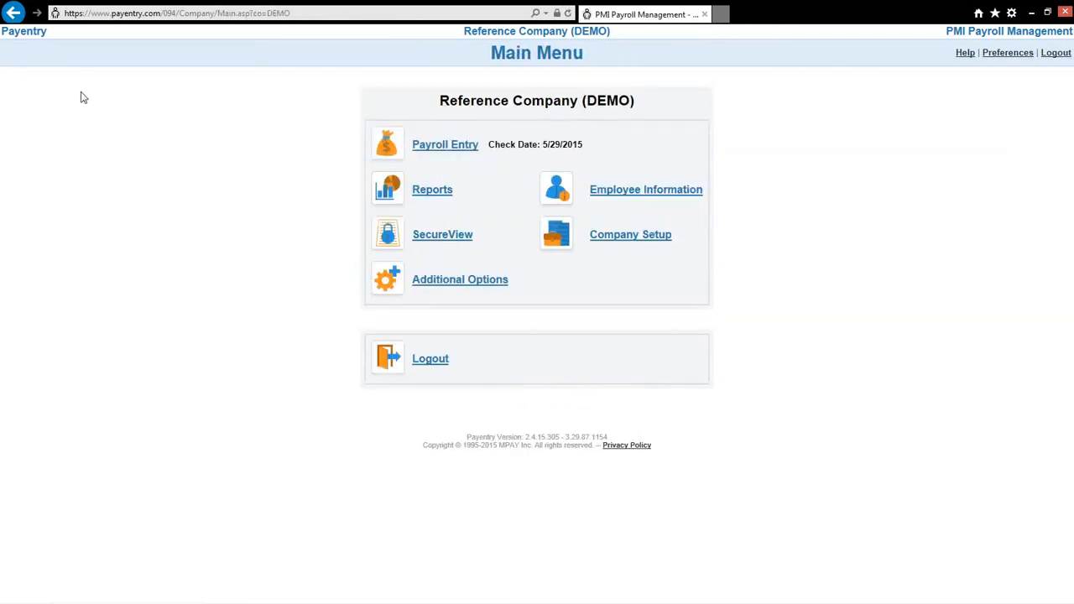